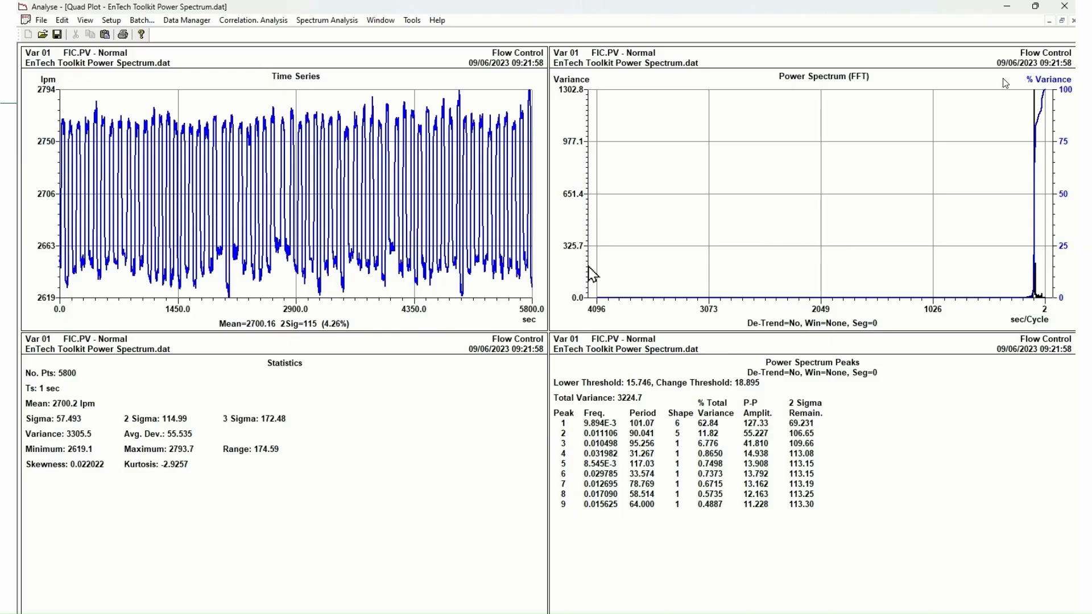
Zoom the Time Series plot into the window starting at 2830 sec with a width of 794, and zoom back out
right_click(371, 168)
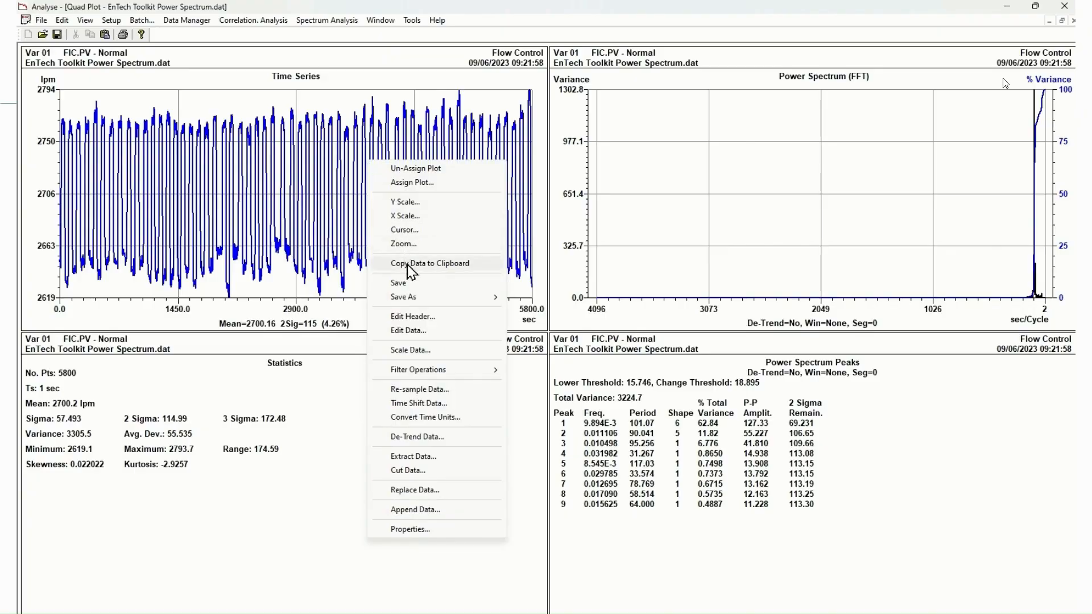
left_click(419, 245)
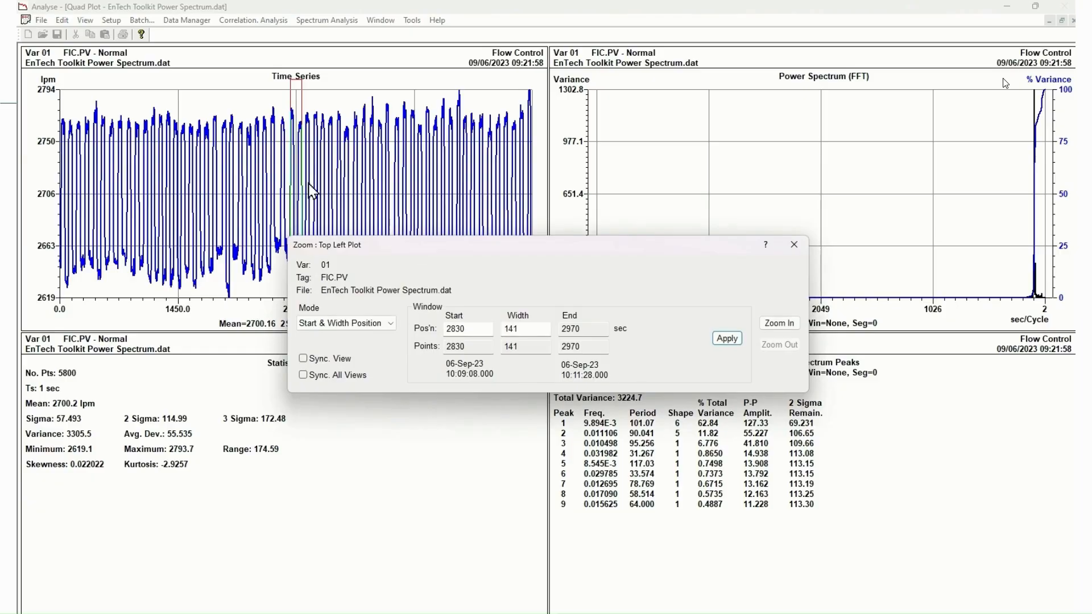
left_click_drag(301, 179, 355, 183)
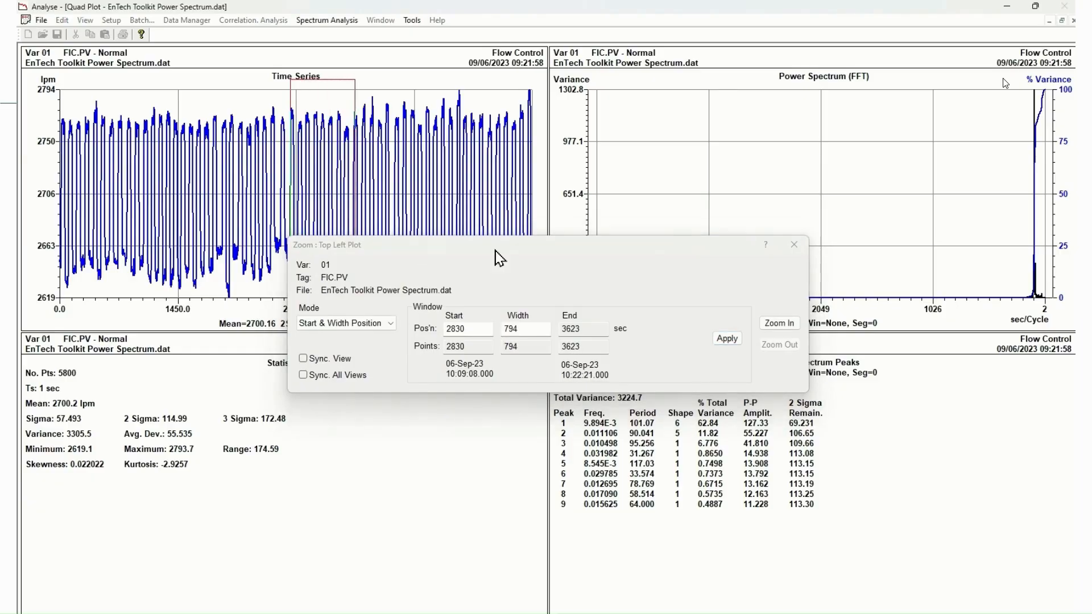
left_click(780, 324)
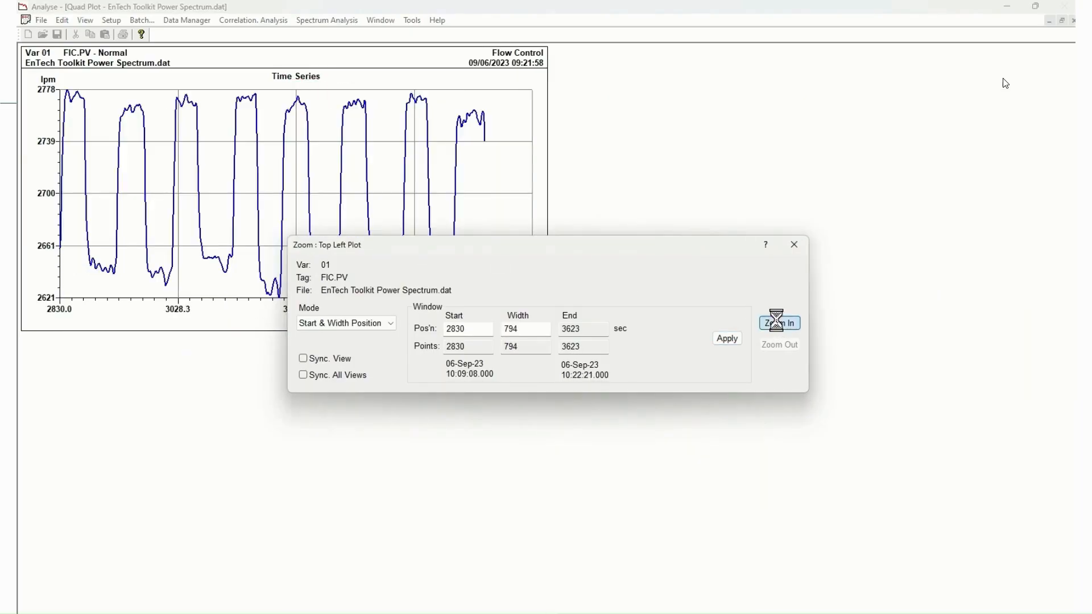
left_click_drag(668, 252, 443, 417)
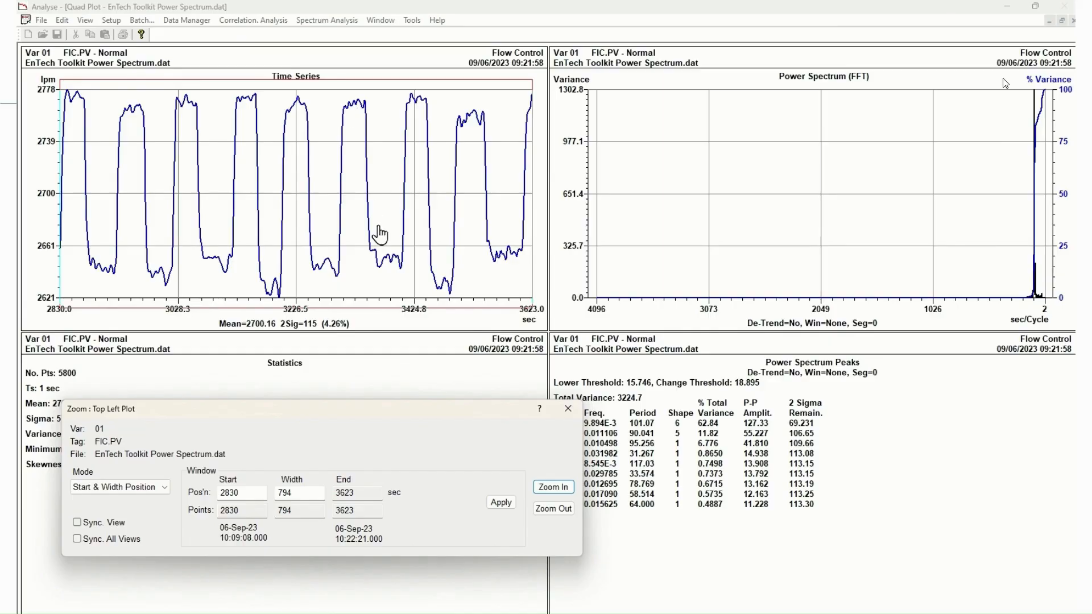
left_click(550, 509)
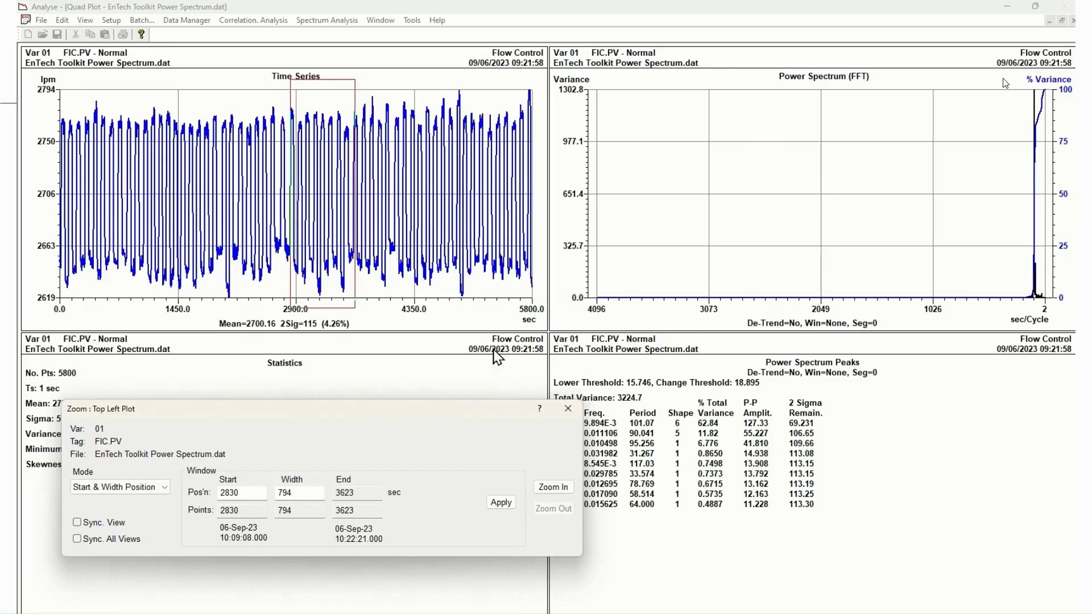
left_click(567, 409)
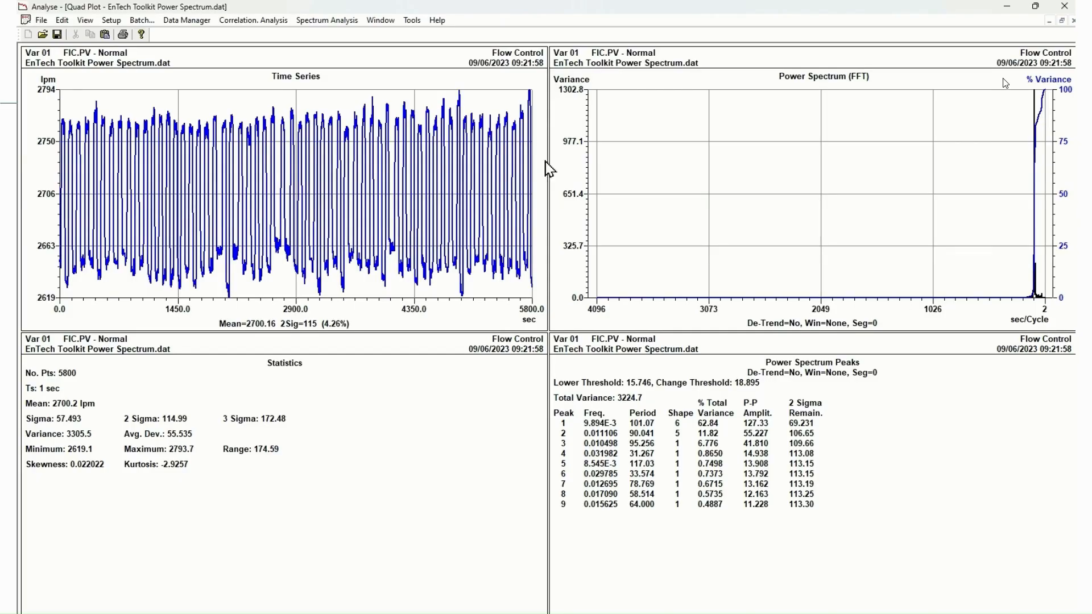
Set the Ts value in the Time Series plot's header to 2 and apply the change
right_click(379, 172)
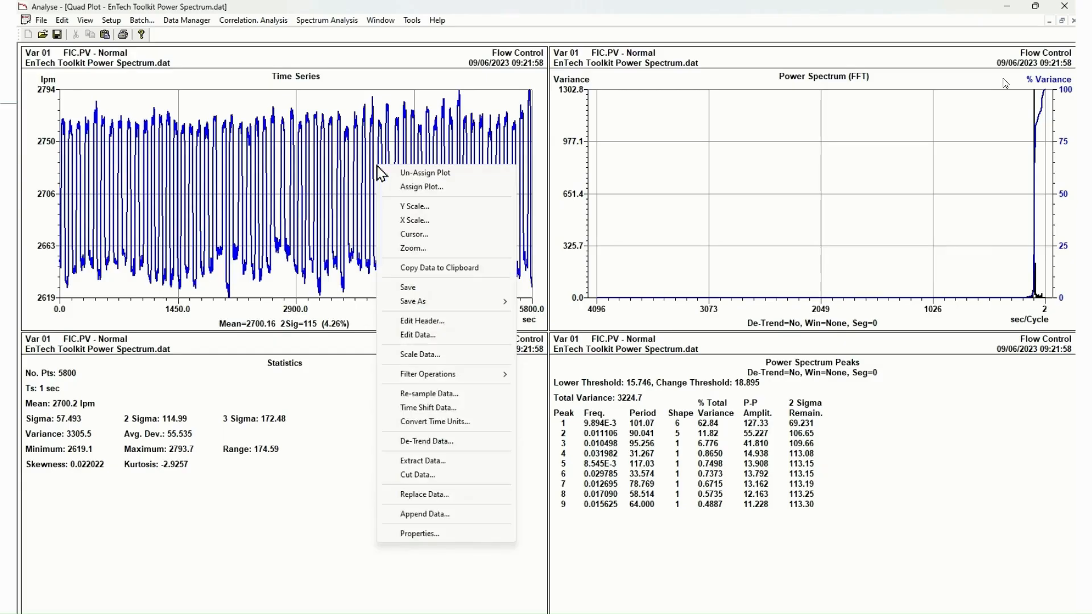
left_click(426, 322)
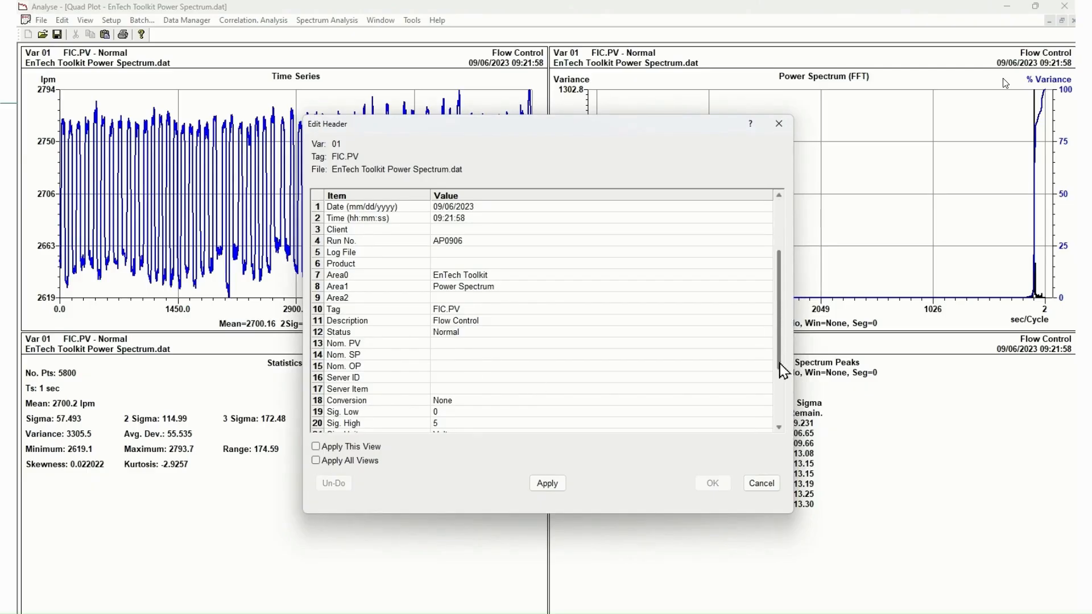
left_click_drag(781, 364, 781, 399)
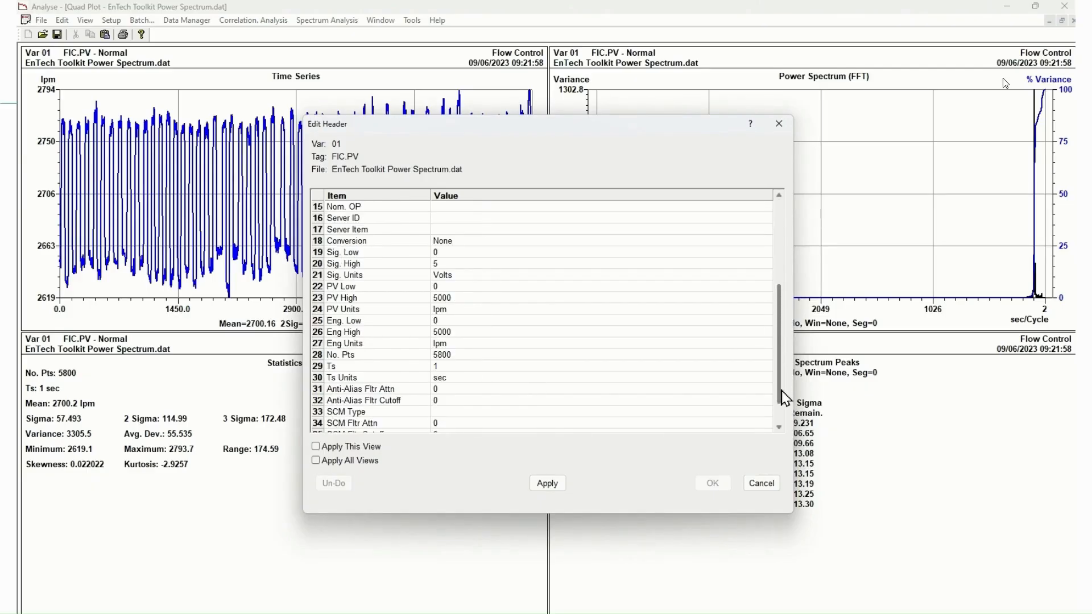
left_click(466, 365)
type("2")
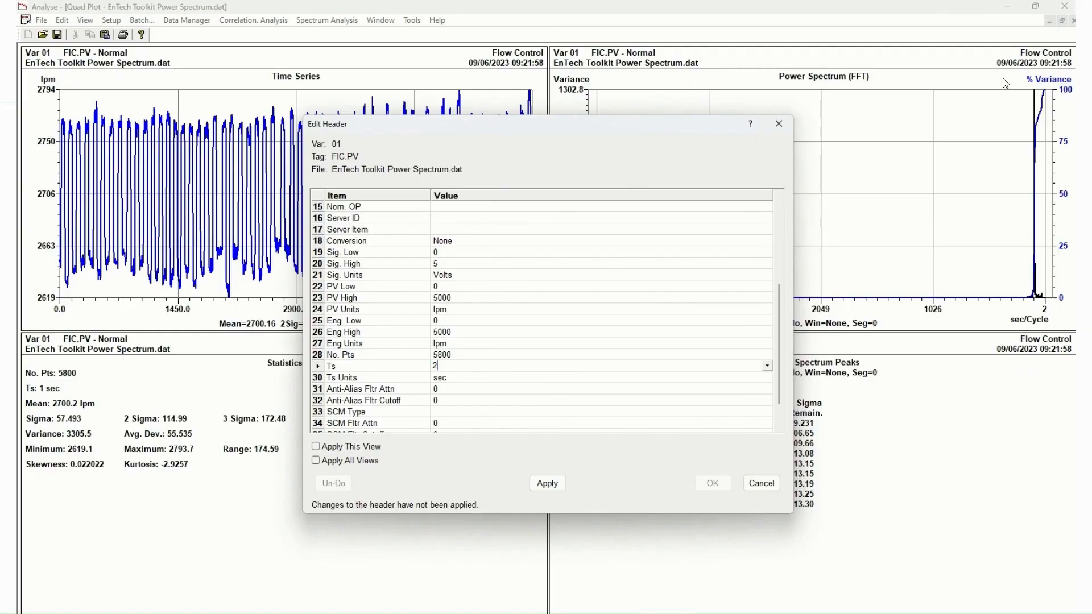
left_click(548, 482)
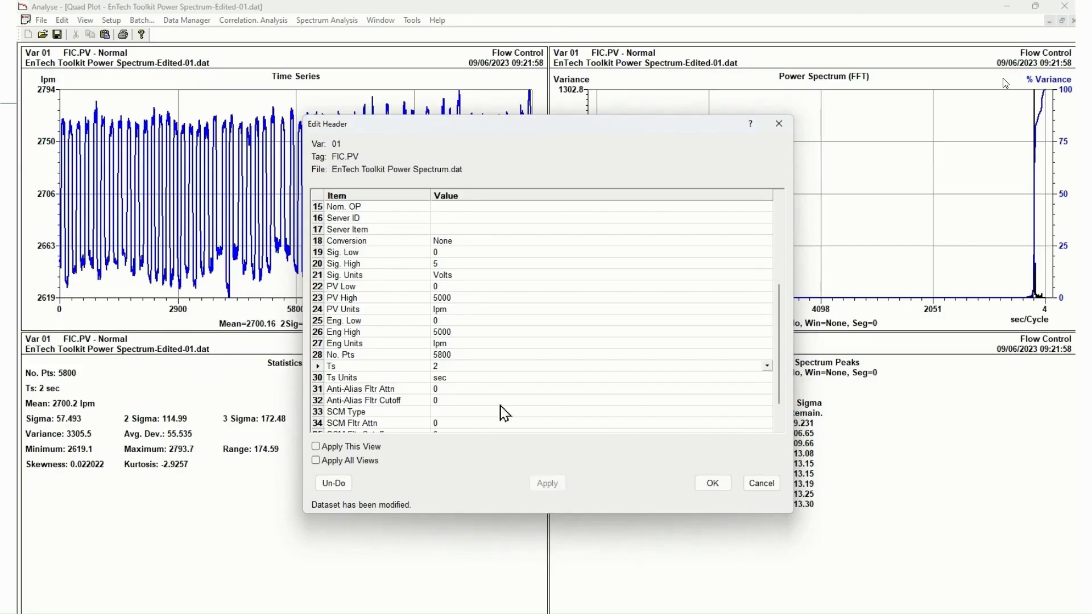
Undo the applied Ts header change and leave the header editor
left_click(334, 483)
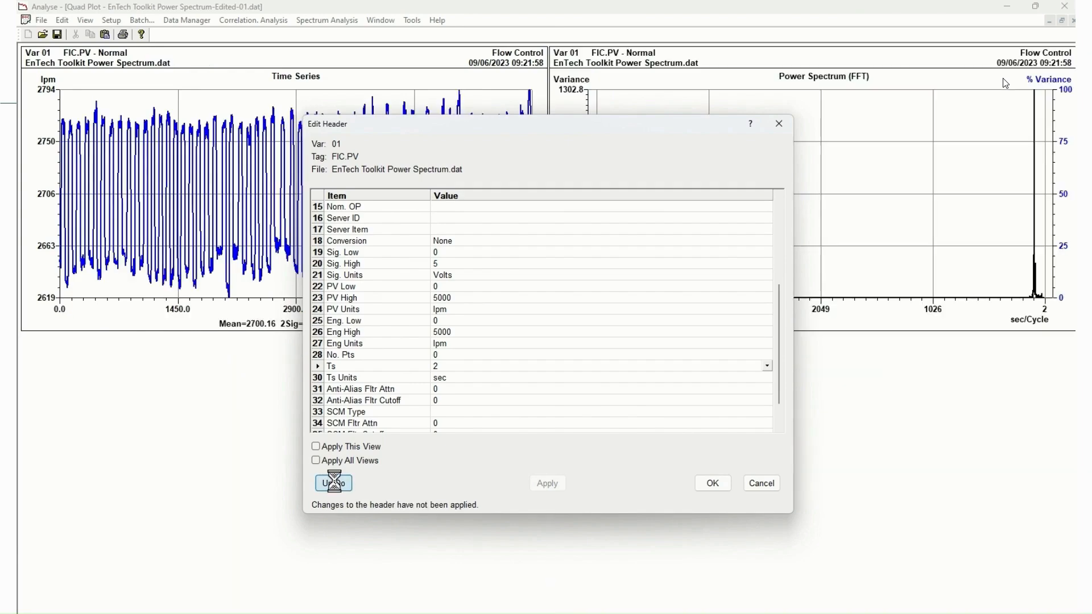
left_click(760, 484)
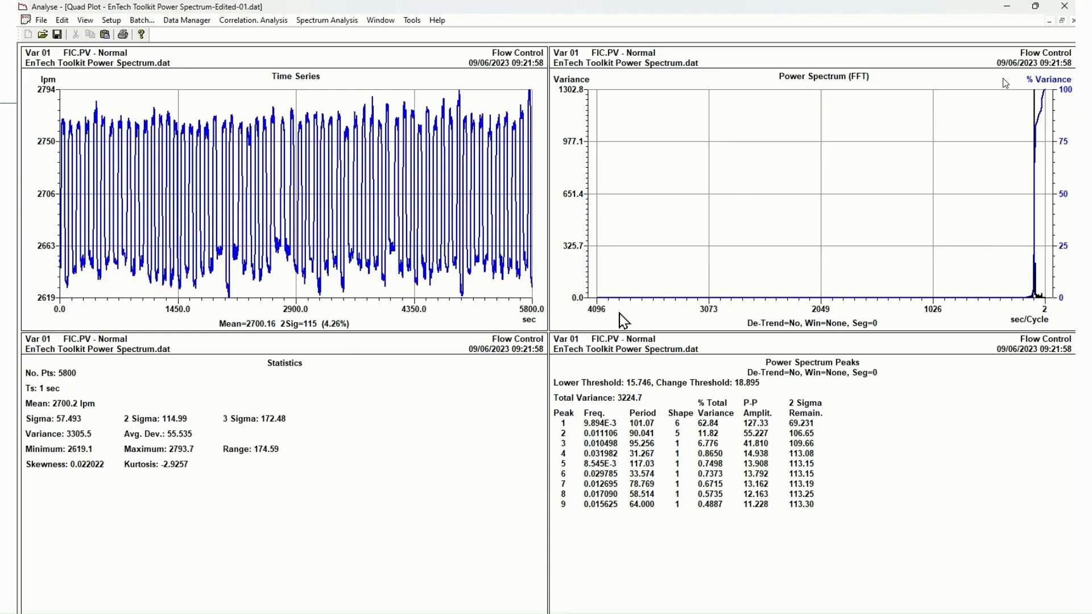
Set up the power spectrum with the Full calculation method and a Hanning spectral window, applying the settings to This View
right_click(774, 133)
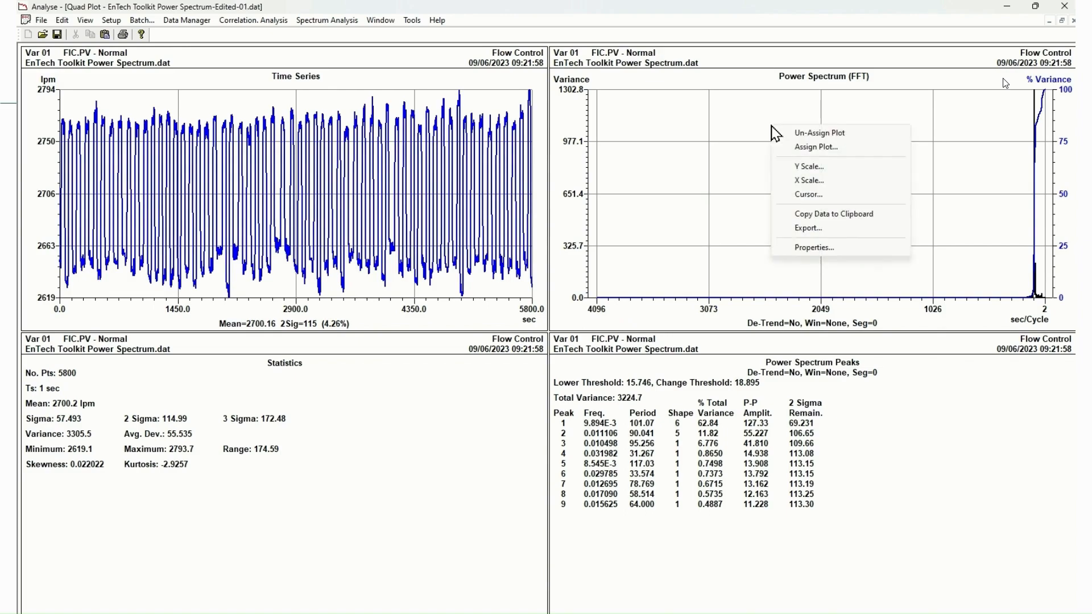
left_click(826, 248)
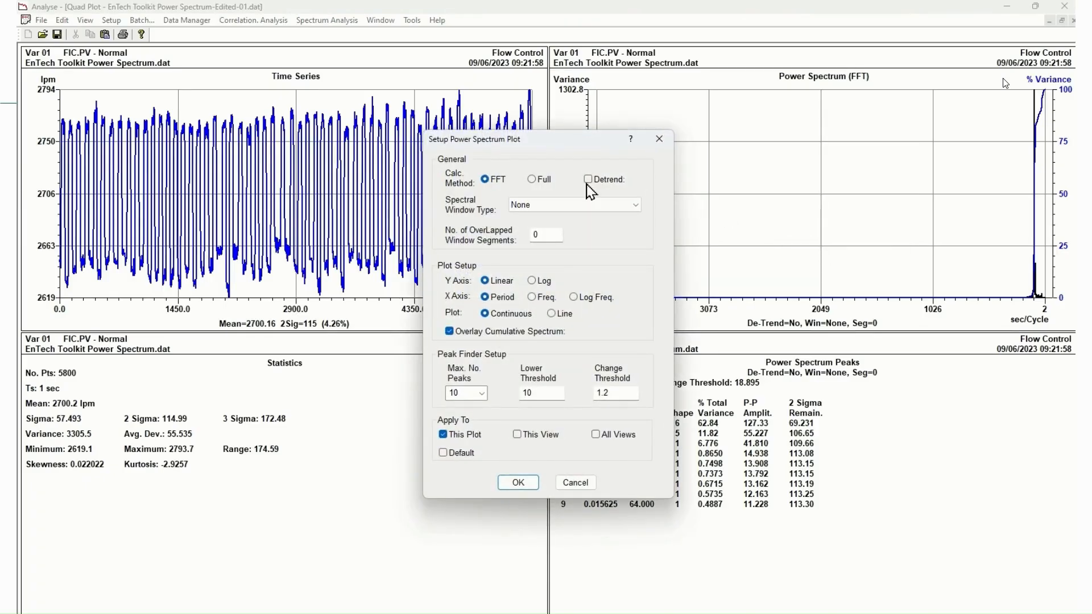
left_click(540, 182)
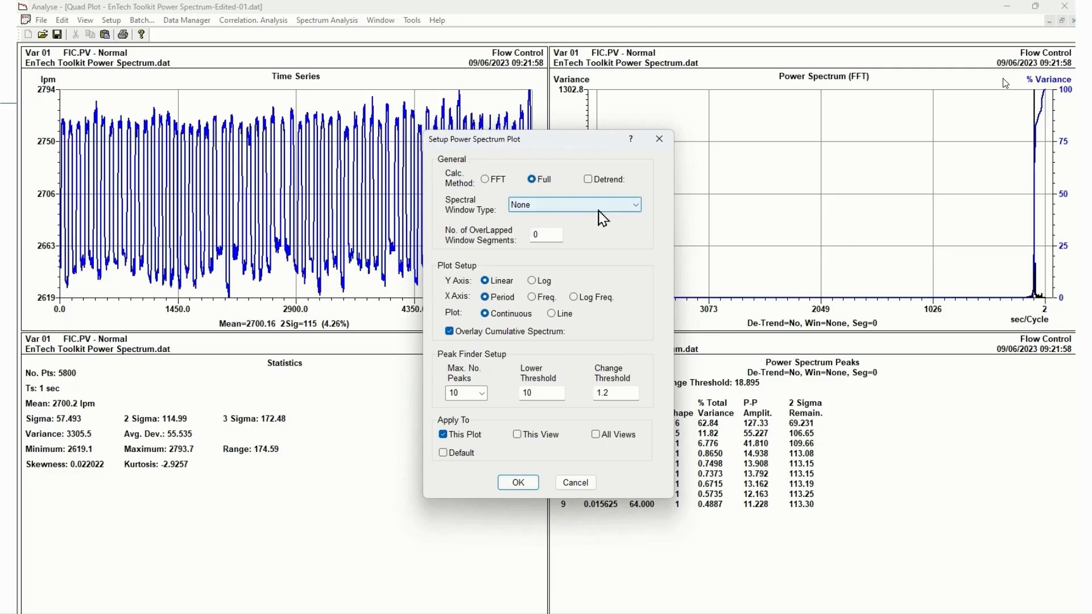
left_click(632, 208)
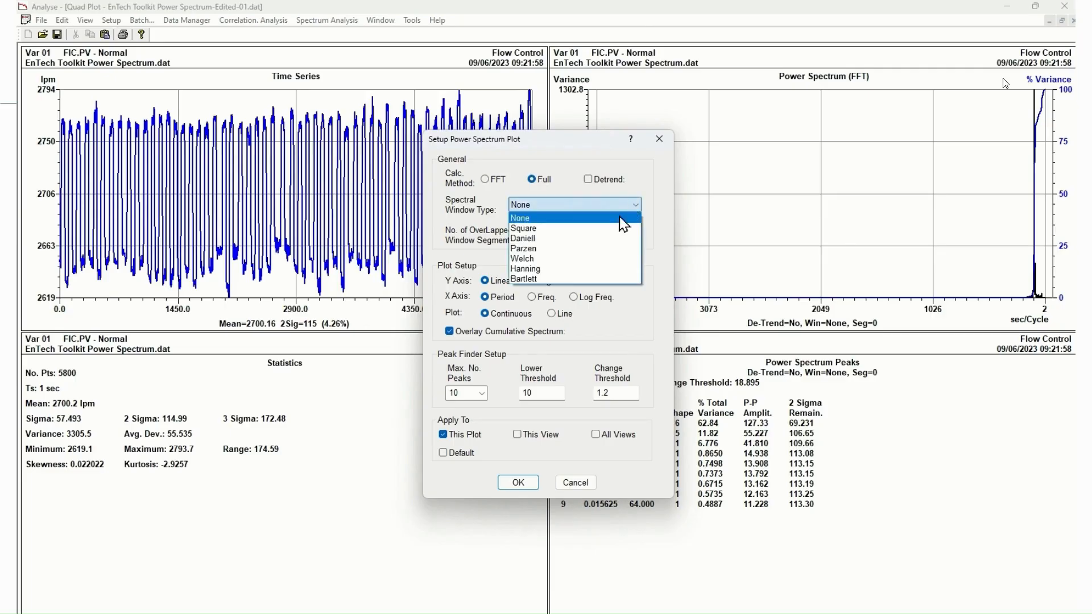
left_click(551, 272)
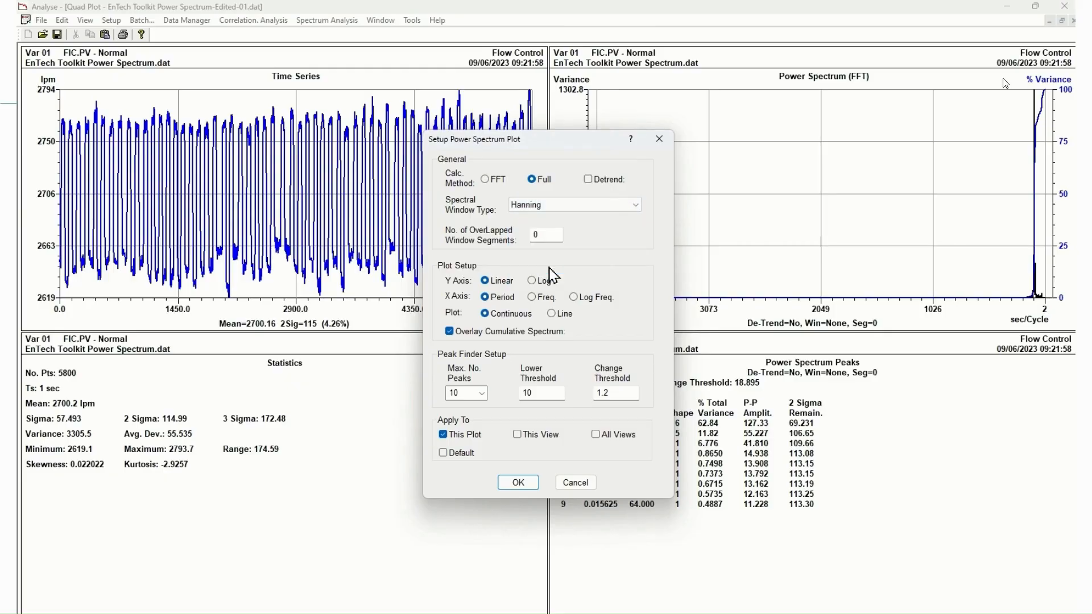
left_click_drag(551, 138, 710, 236)
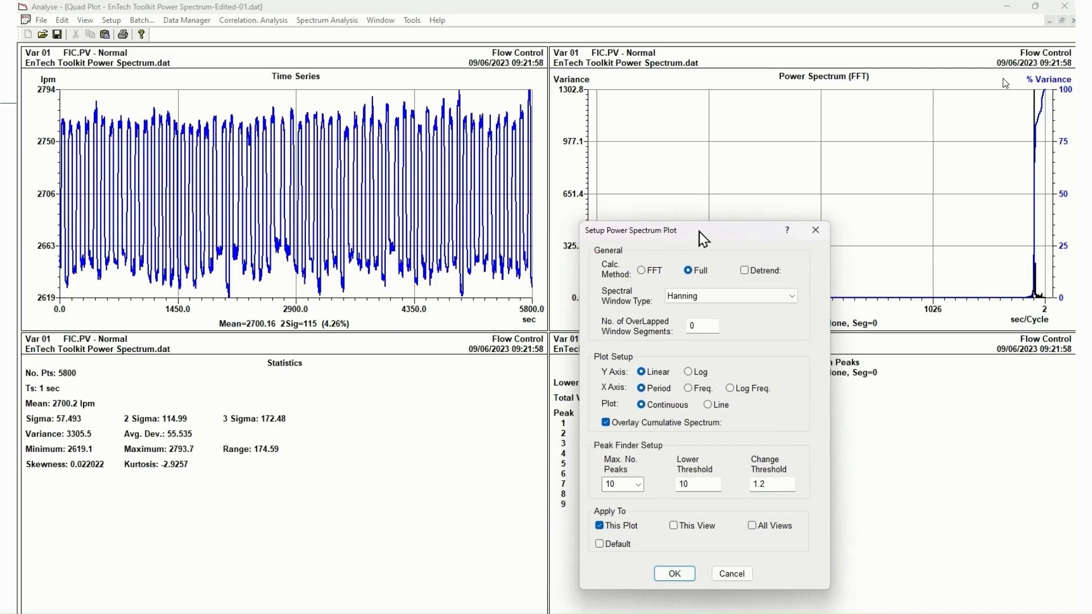
left_click_drag(695, 231, 358, 198)
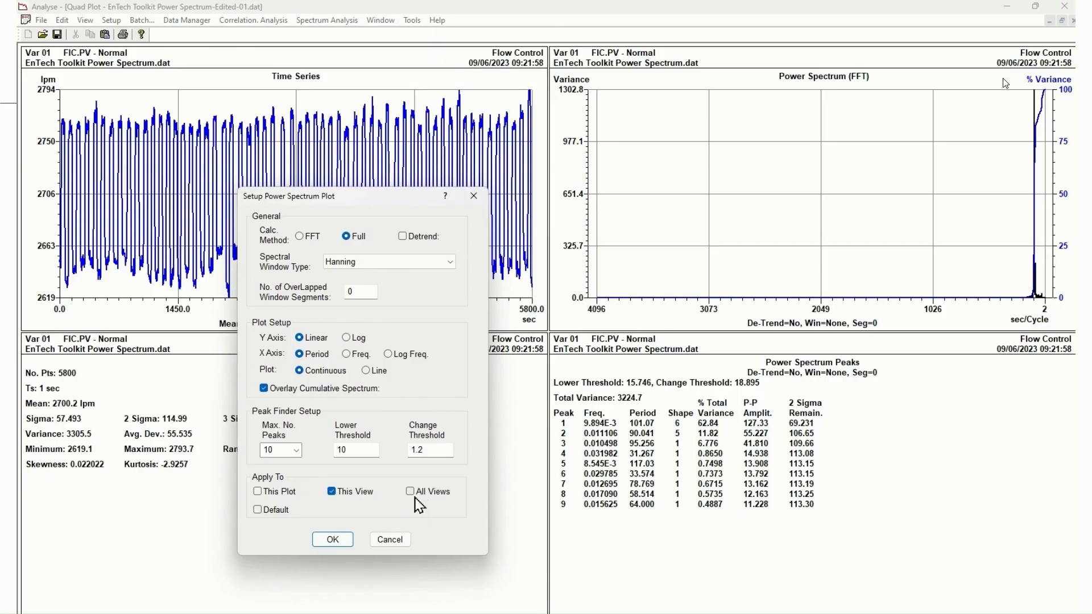
left_click(329, 541)
left_click(331, 540)
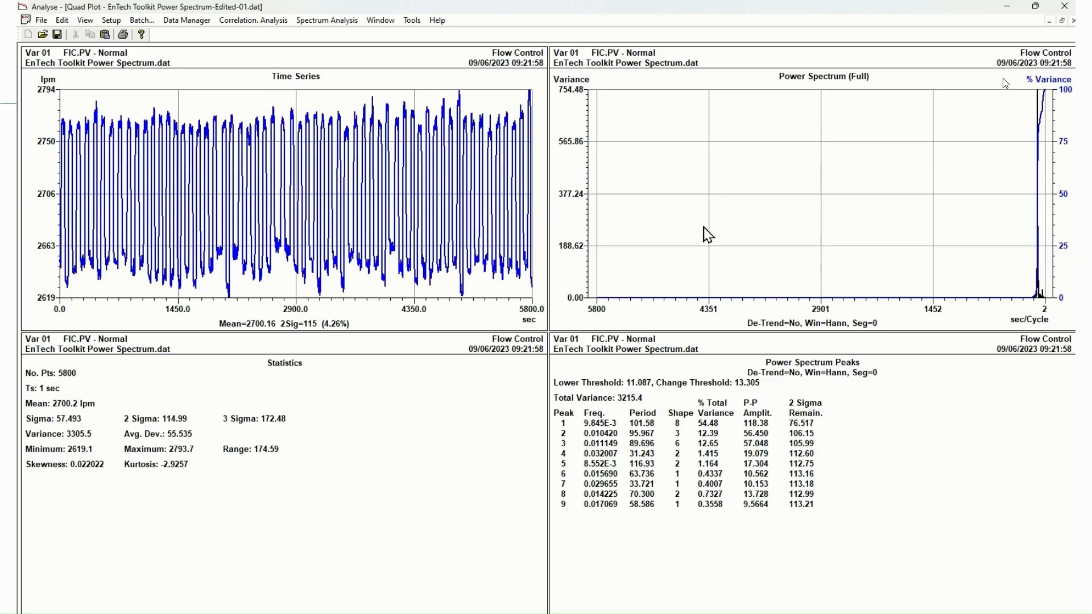
Scale the power spectrum plot's X axis manually with an origin of 250 and a span of 250
right_click(715, 160)
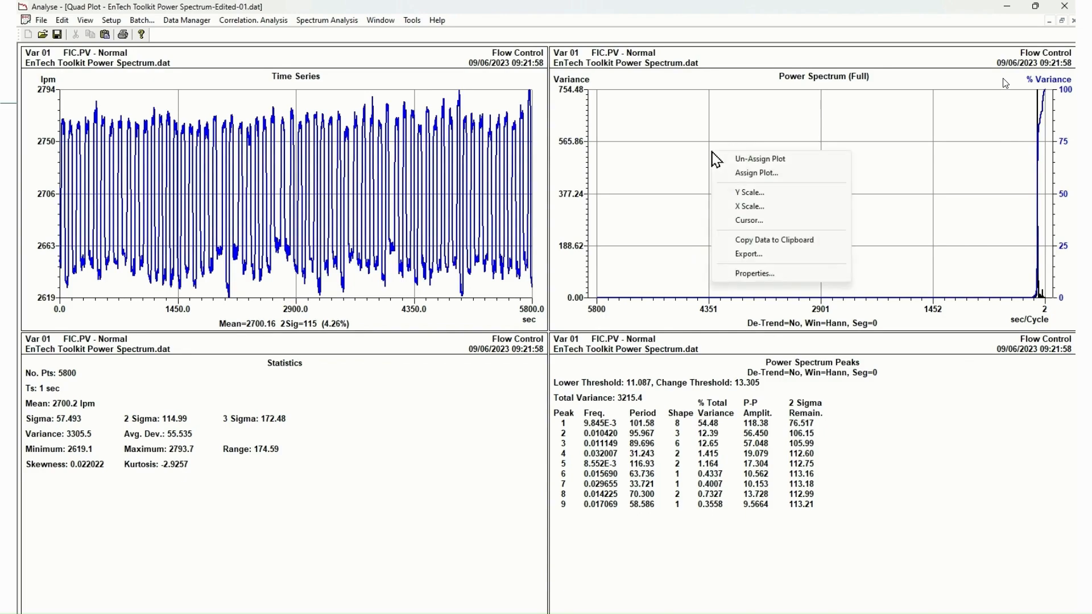
left_click(750, 207)
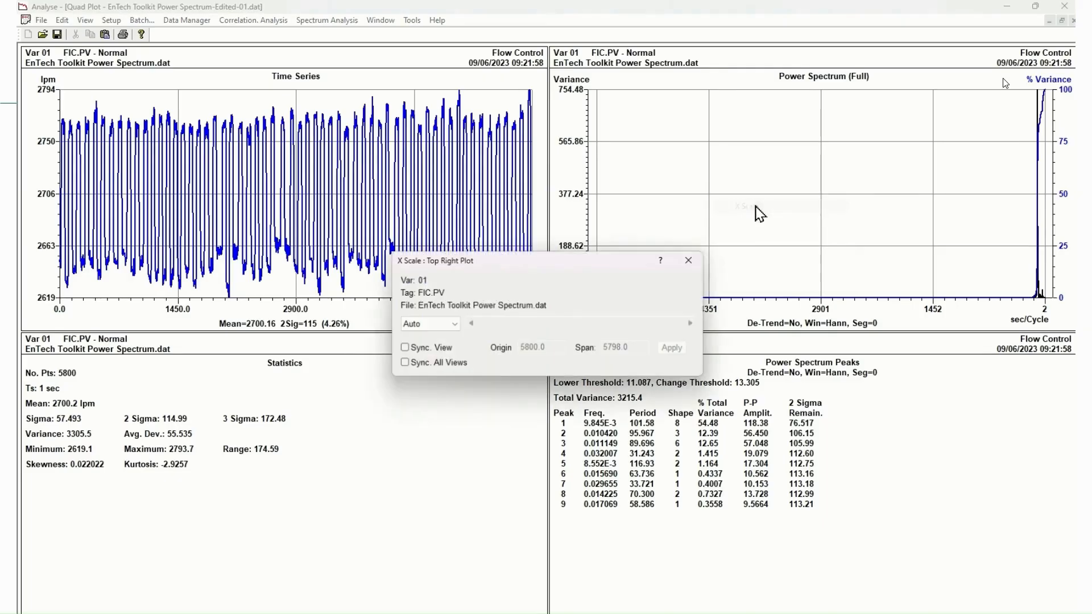
left_click(453, 324)
left_click(449, 341)
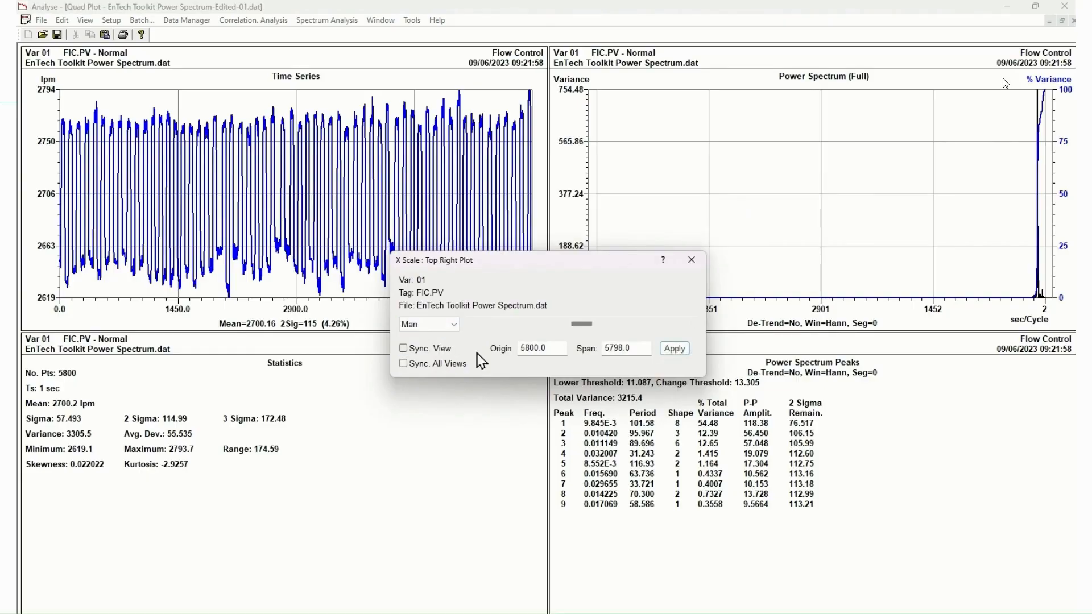
left_click_drag(549, 353, 478, 352)
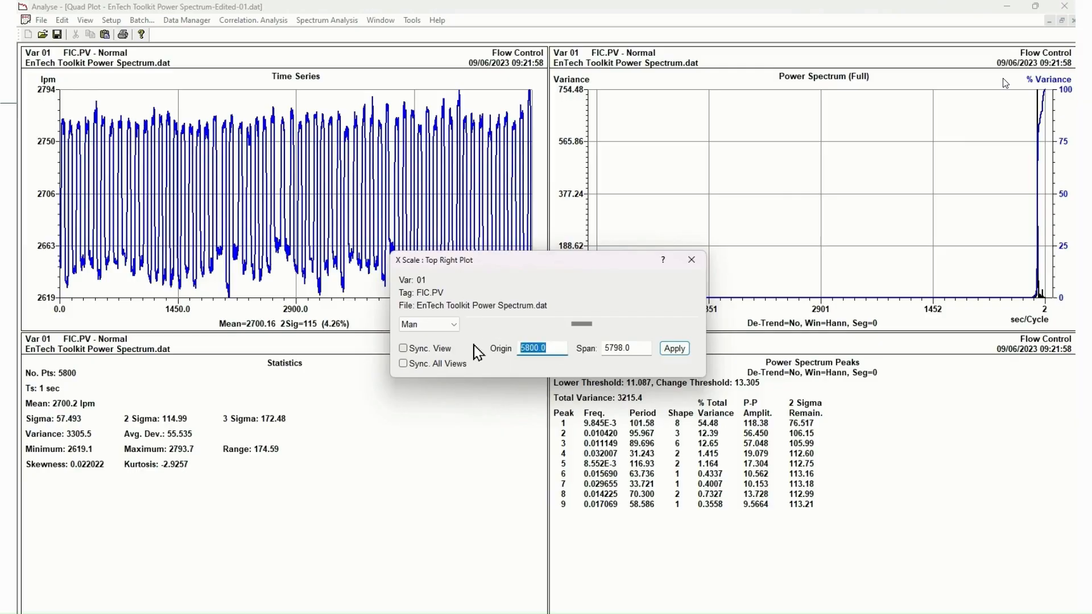
type("250")
key("Tab")
type("25")
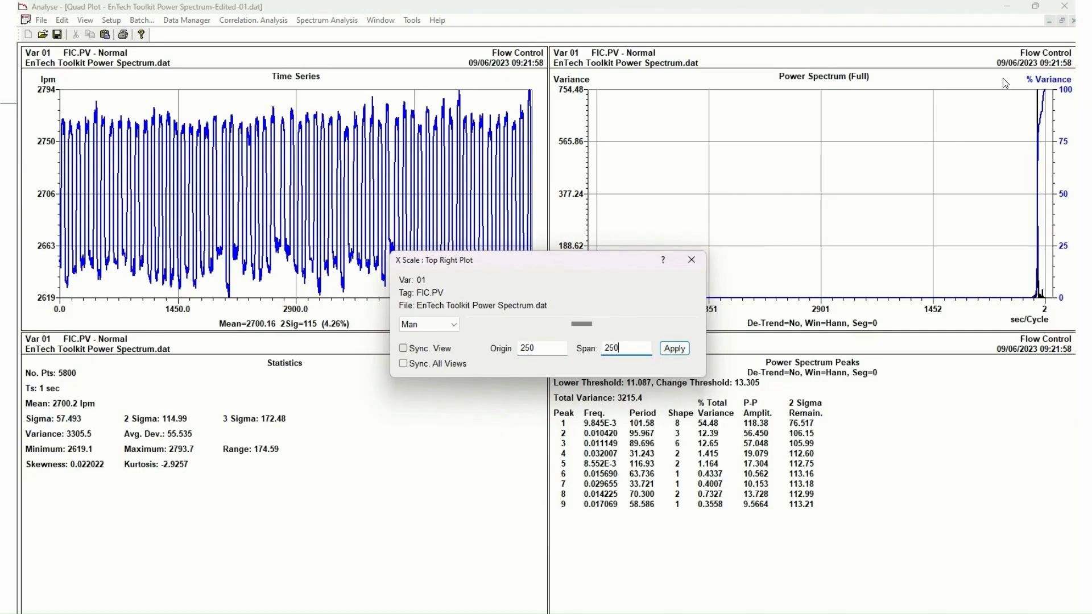
left_click(675, 348)
left_click(693, 265)
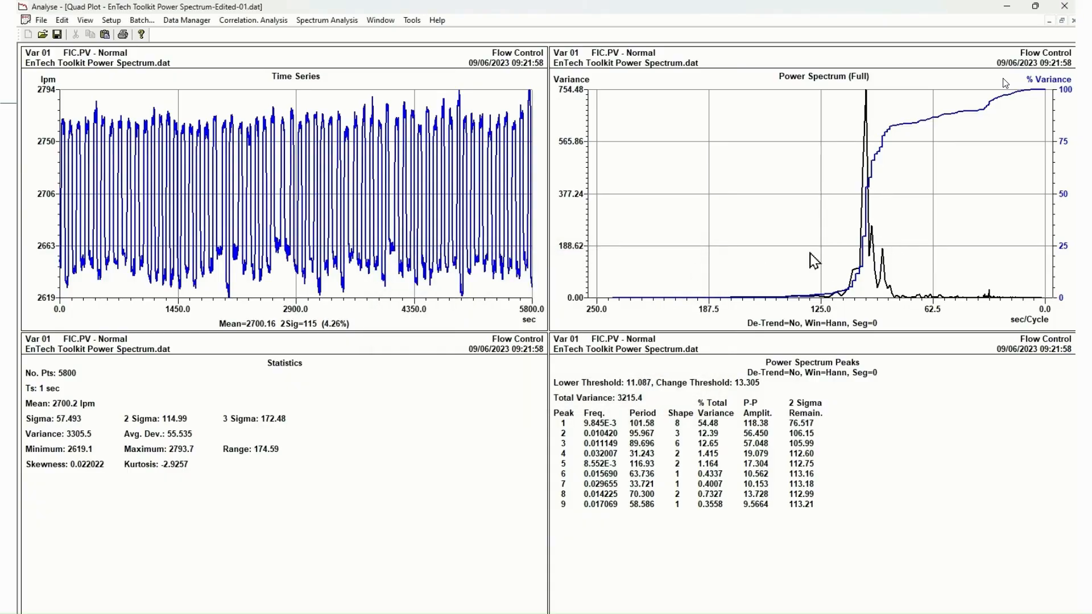
Scale this power spectrum plot's Y axis in Man (Origin - Maximum) mode with a maximum of 750 and an origin of 0
right_click(738, 135)
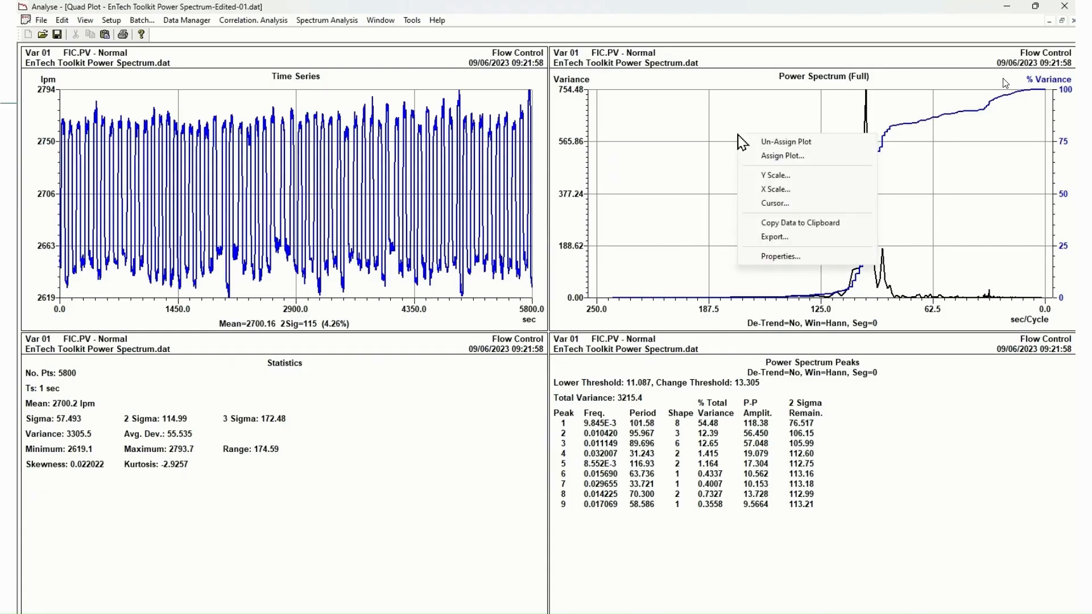
left_click(777, 176)
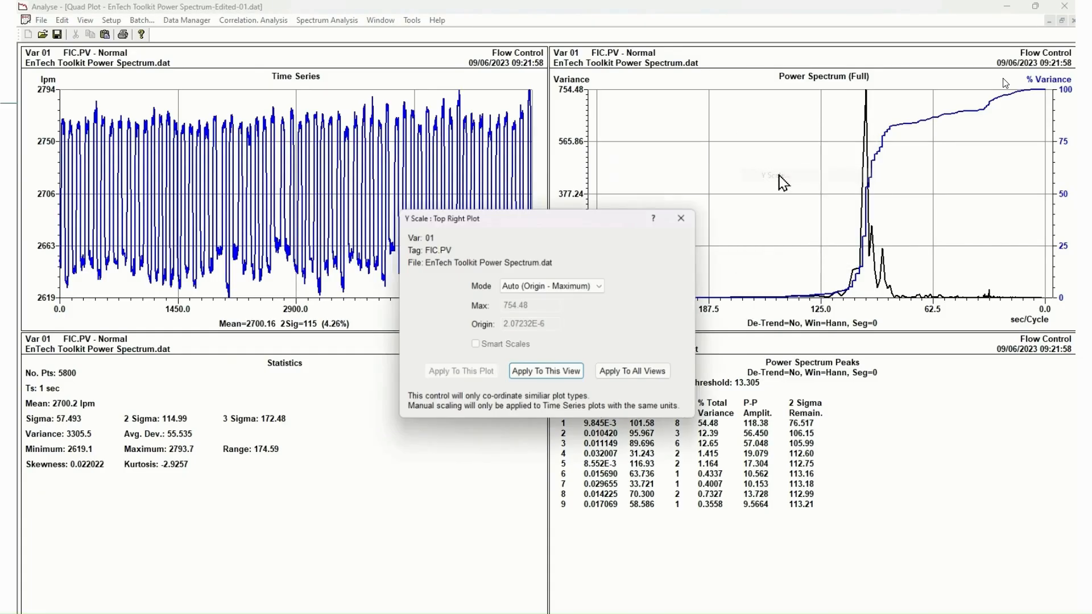
left_click(569, 286)
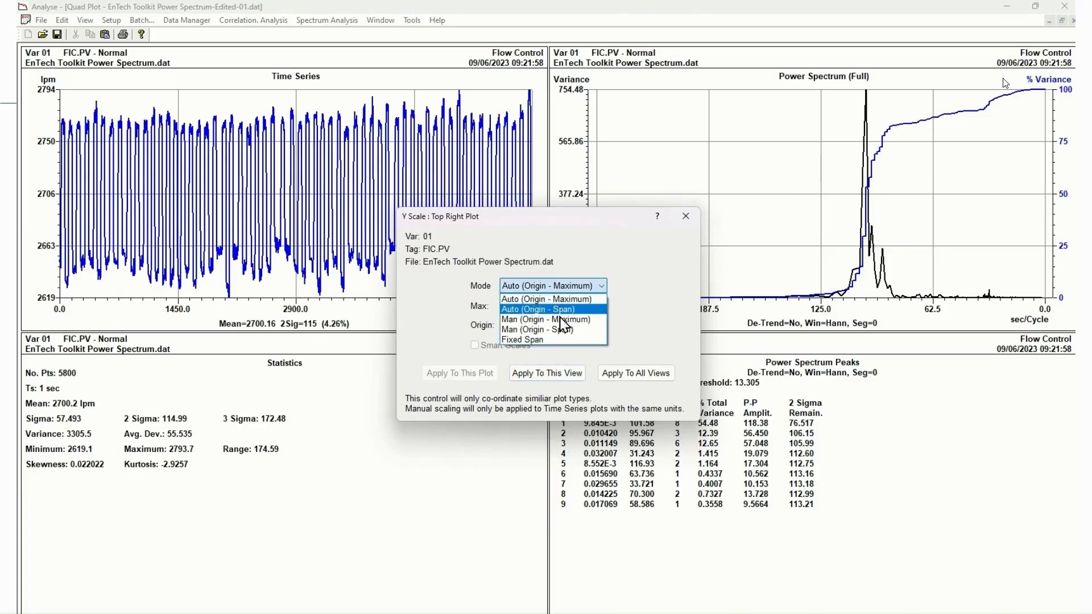
left_click(554, 301)
left_click_drag(554, 306, 433, 307)
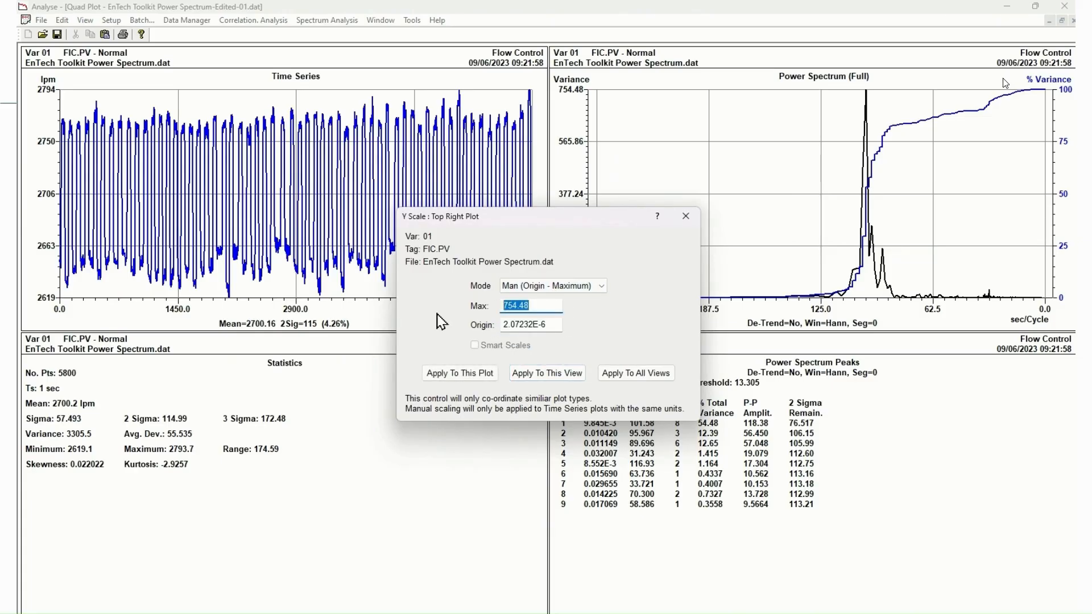
type("750")
key("Tab")
type("0")
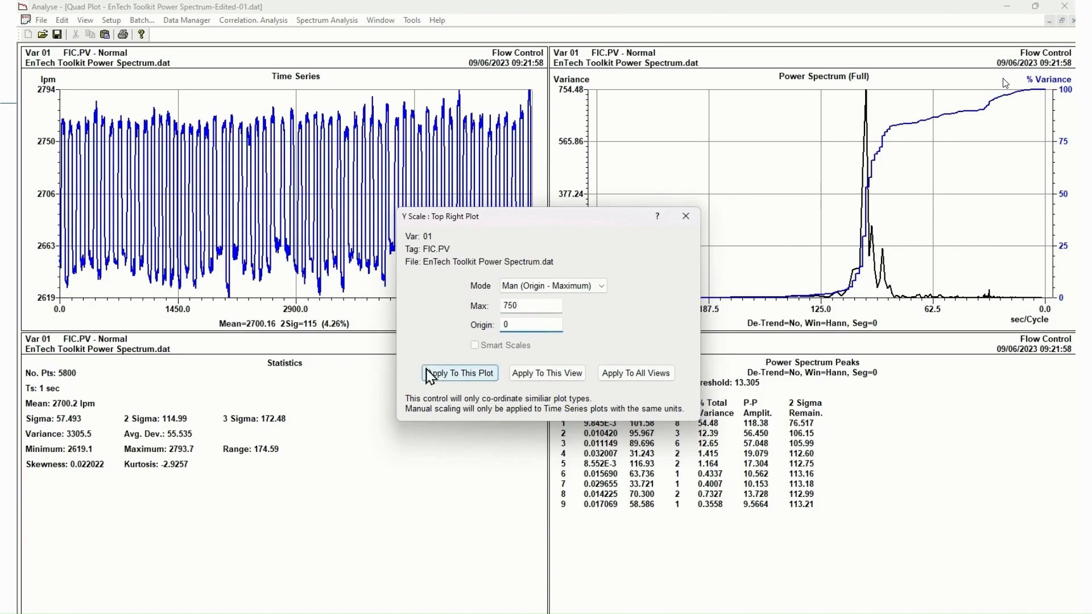
left_click(446, 378)
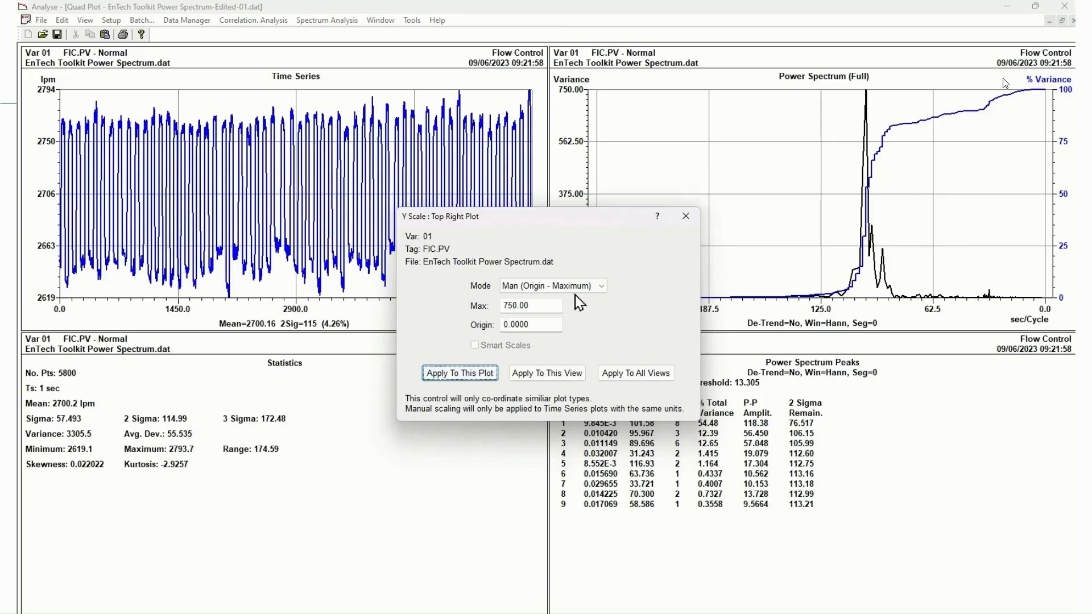
Close the Y scale settings and review the power spectrum plot's setup options without changing them
left_click(686, 216)
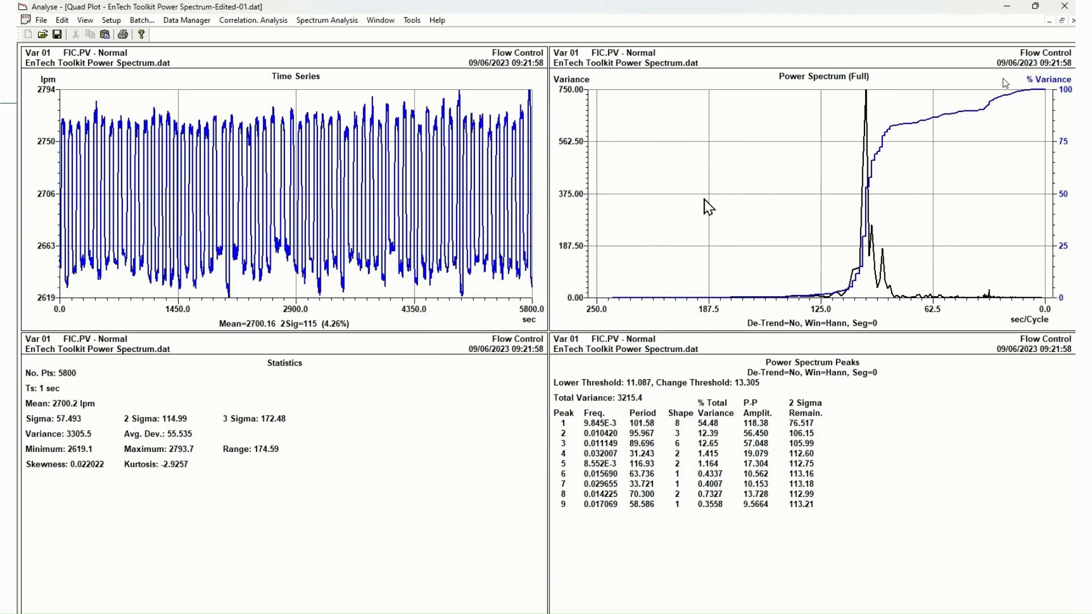
right_click(705, 202)
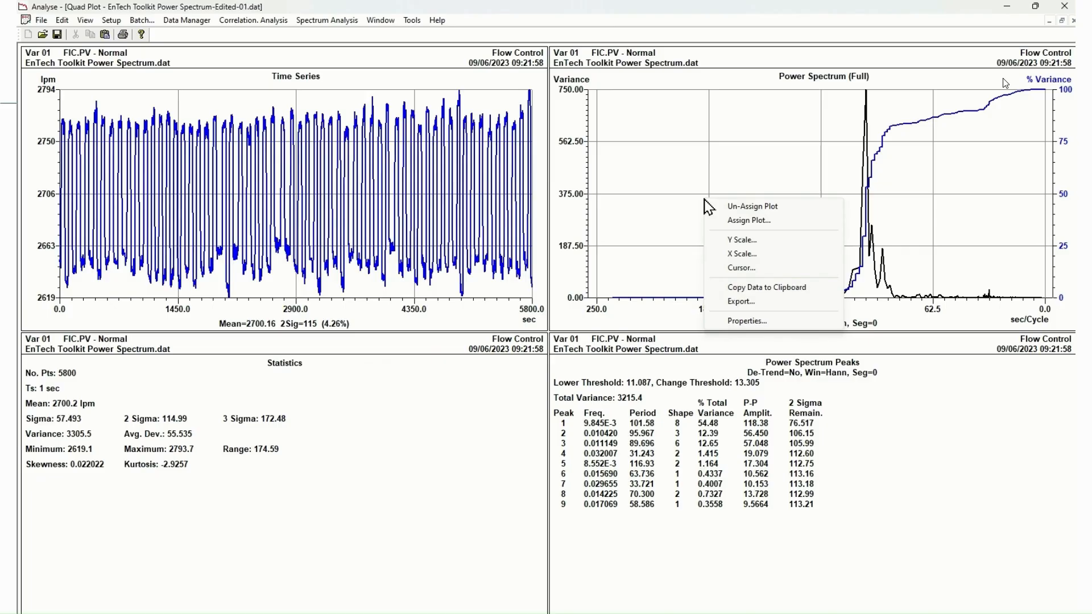
left_click(748, 322)
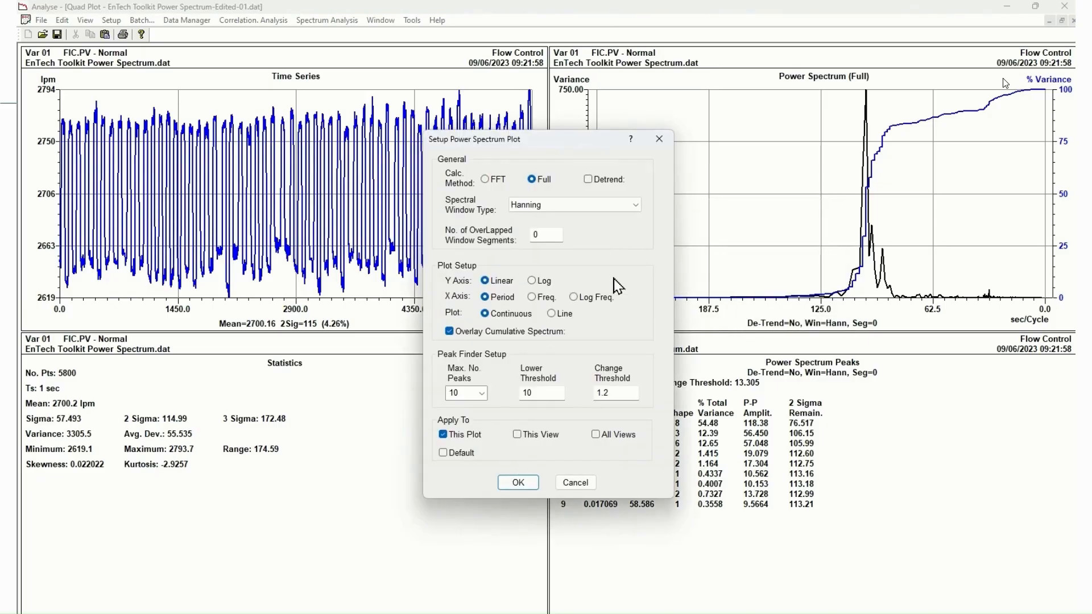
left_click(583, 484)
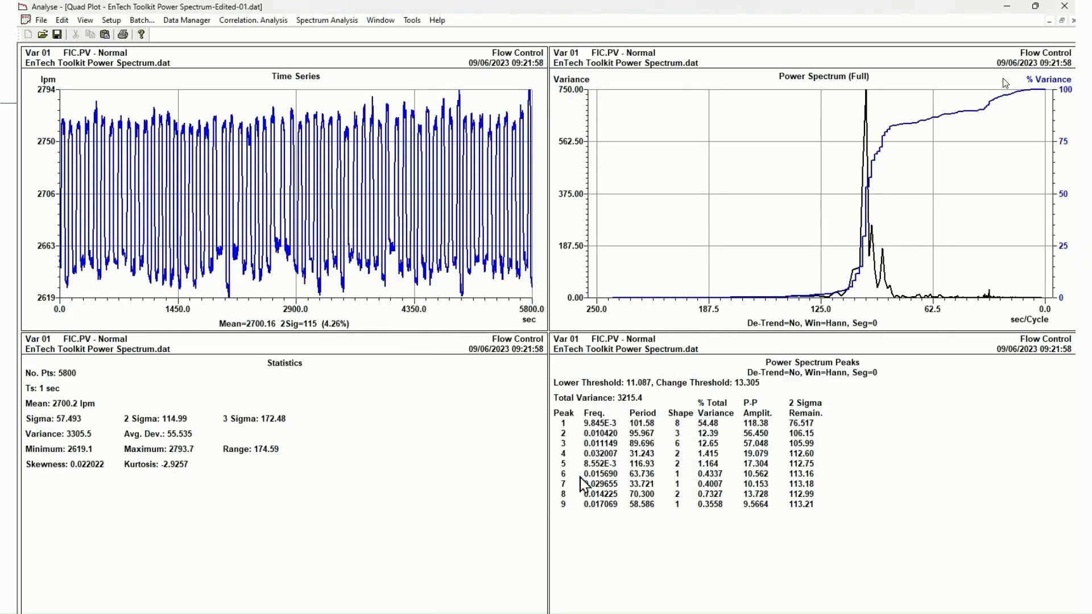
Set the flow control power spectrum's X axis scale mode to Auto
right_click(716, 153)
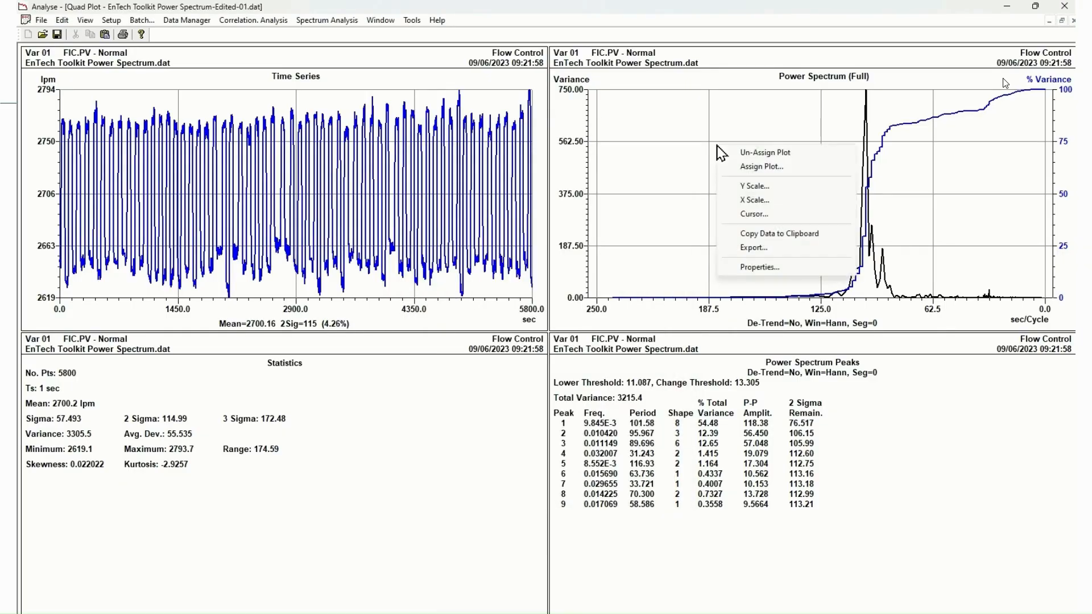
left_click(751, 206)
left_click(440, 324)
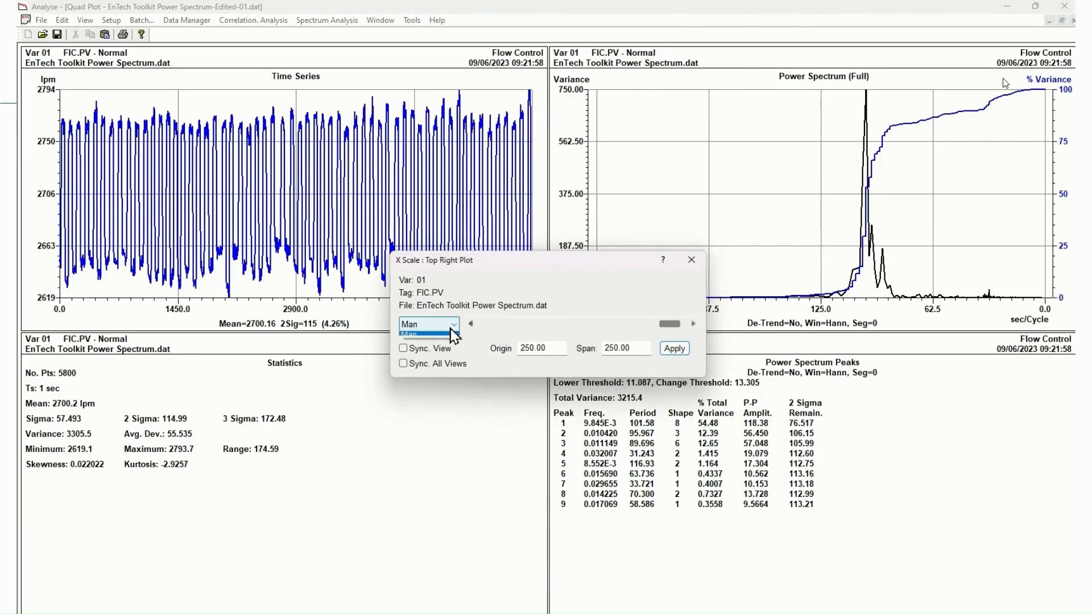
left_click(445, 336)
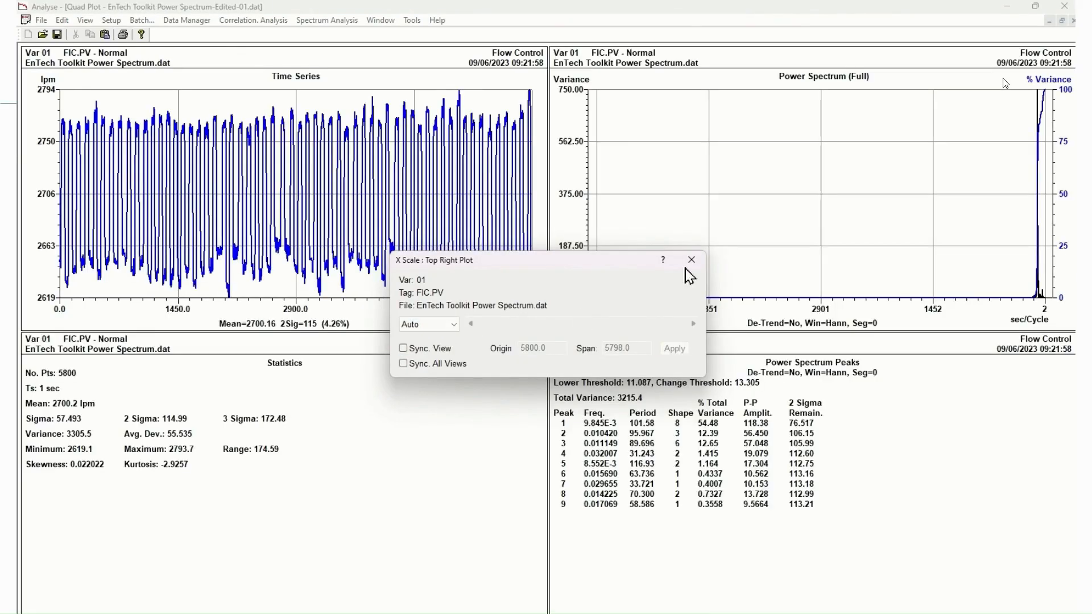
left_click(692, 260)
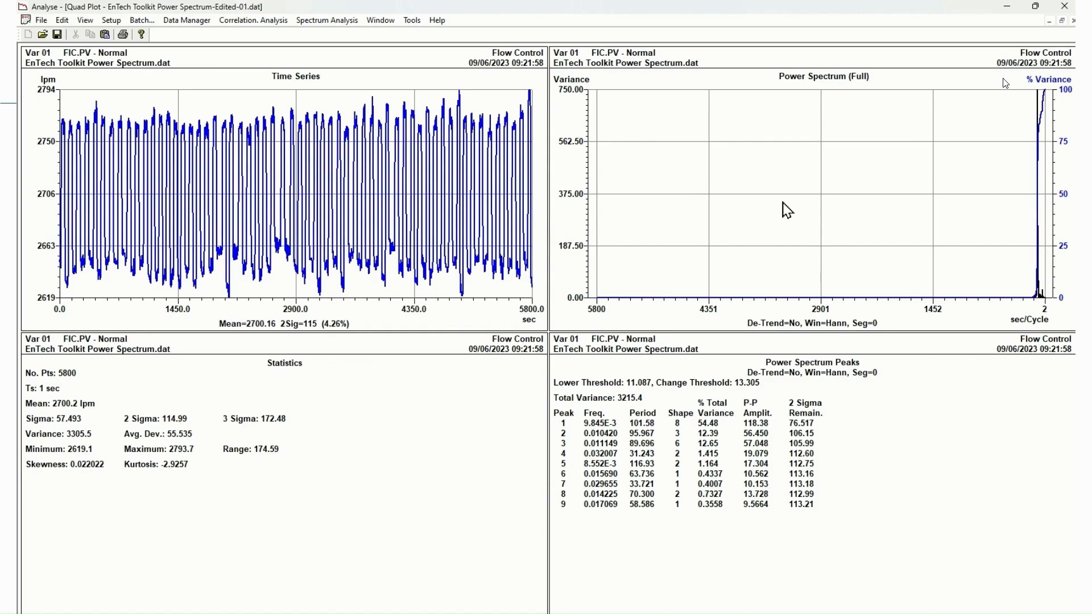
Switch the power spectrum plot's X axis type to Freq. for this plot
right_click(789, 154)
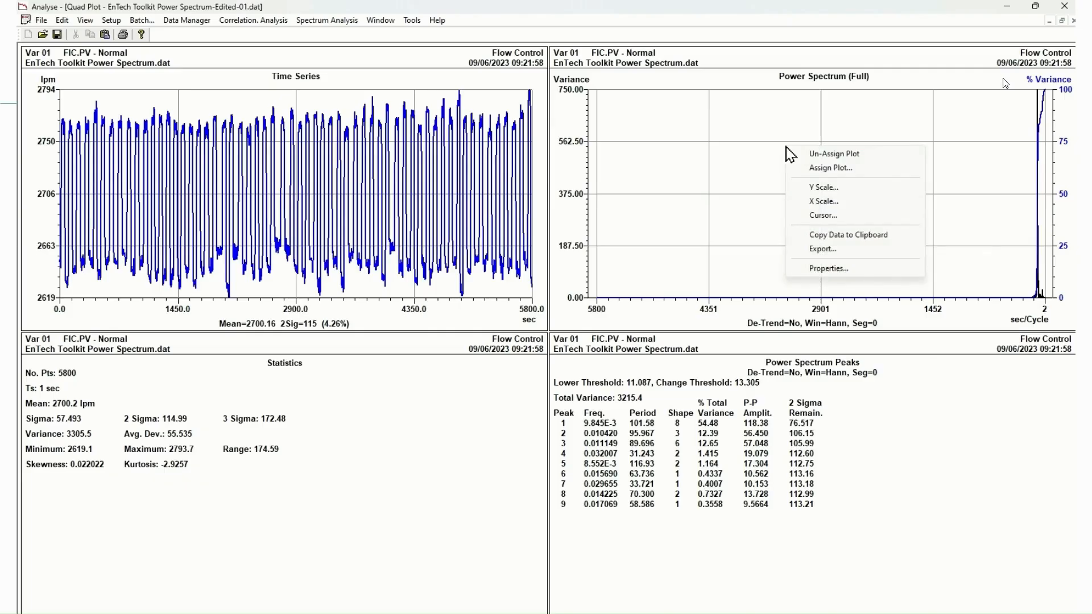
left_click(829, 269)
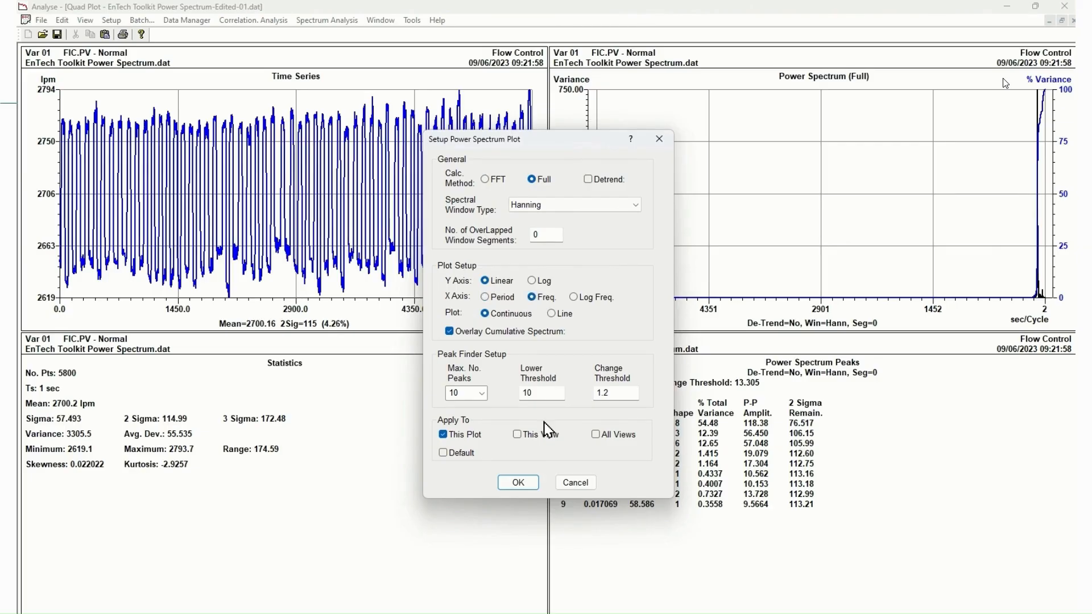
left_click(518, 482)
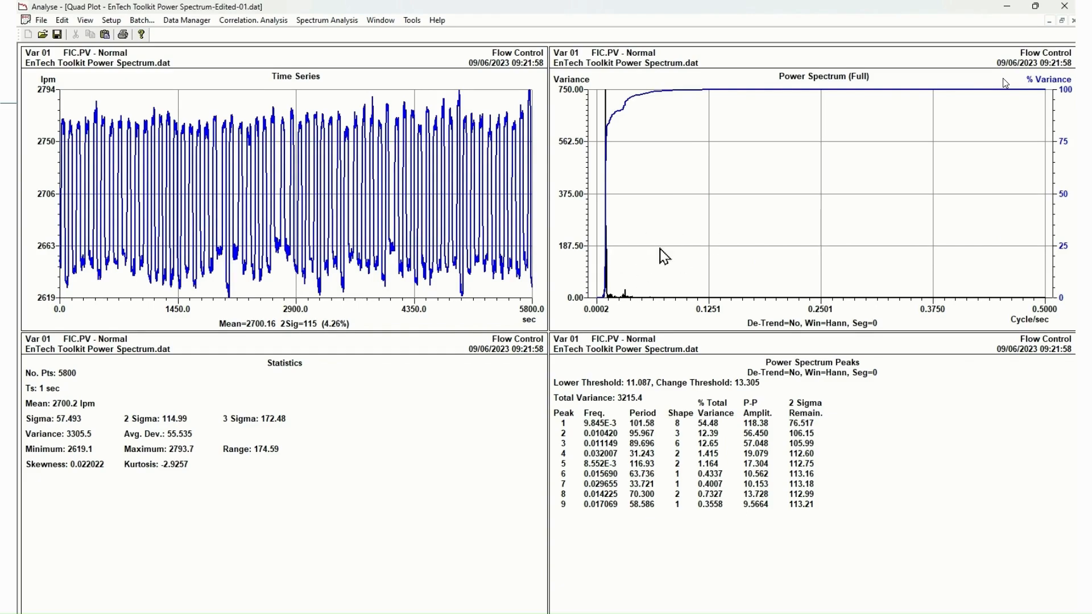
Show this power spectrum plot with a Log Y axis and a Log Freq. X axis
right_click(753, 183)
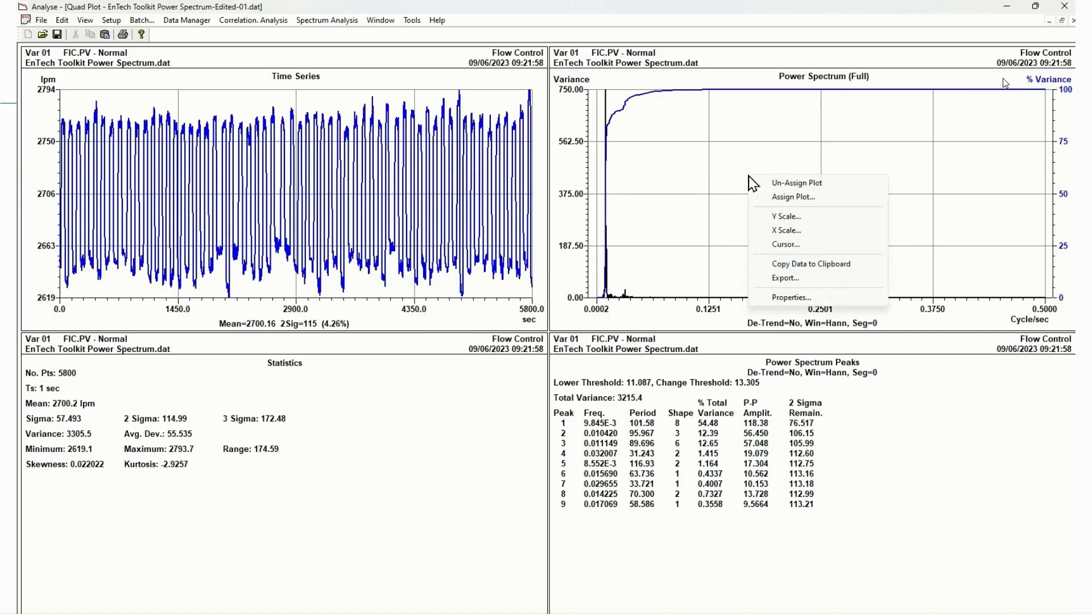
left_click(788, 298)
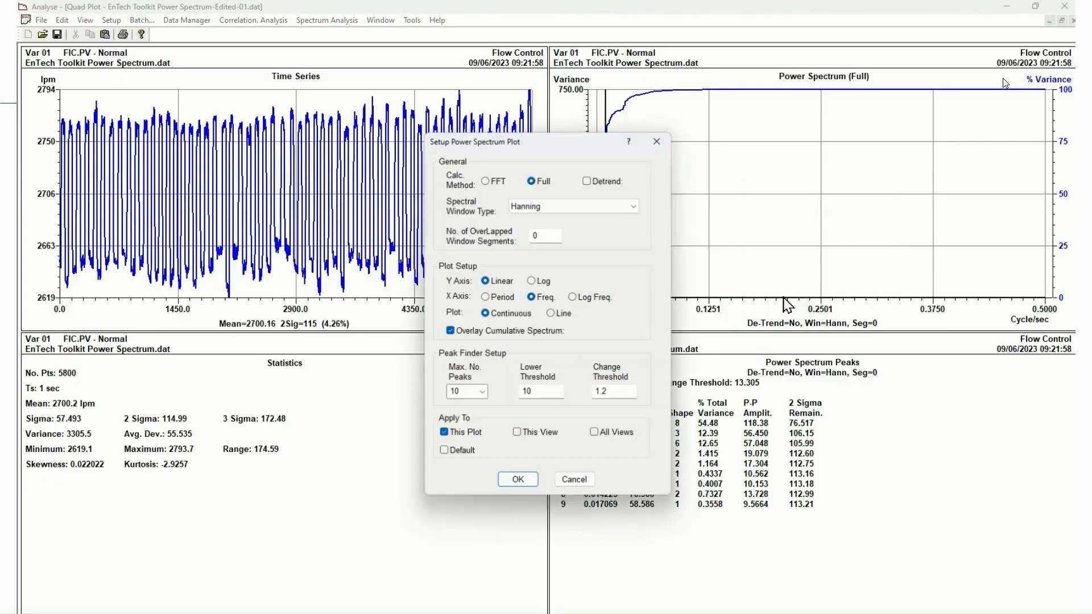
left_click(533, 281)
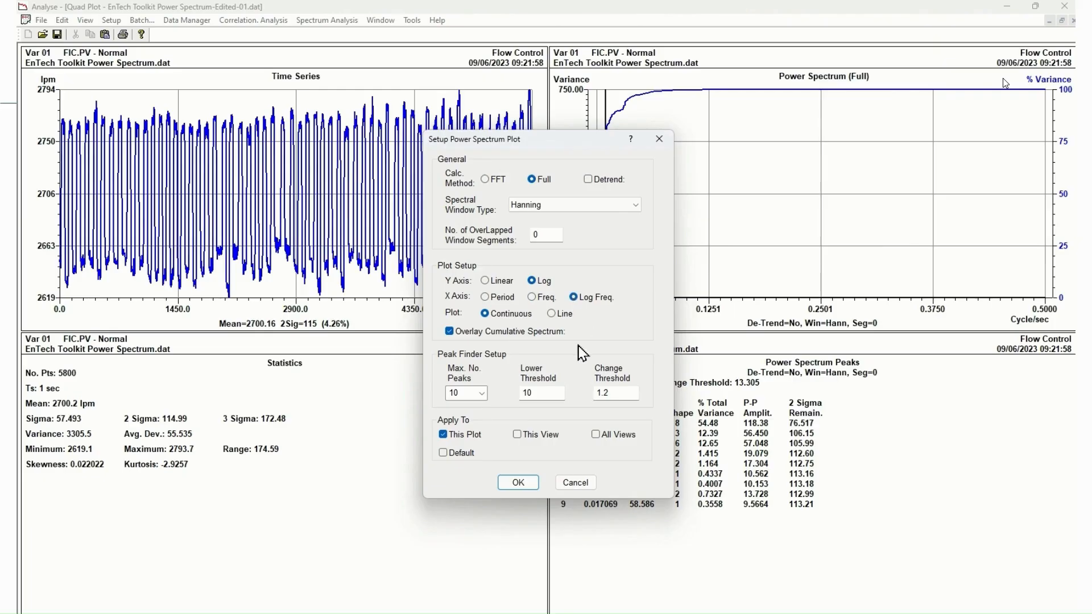
left_click(516, 484)
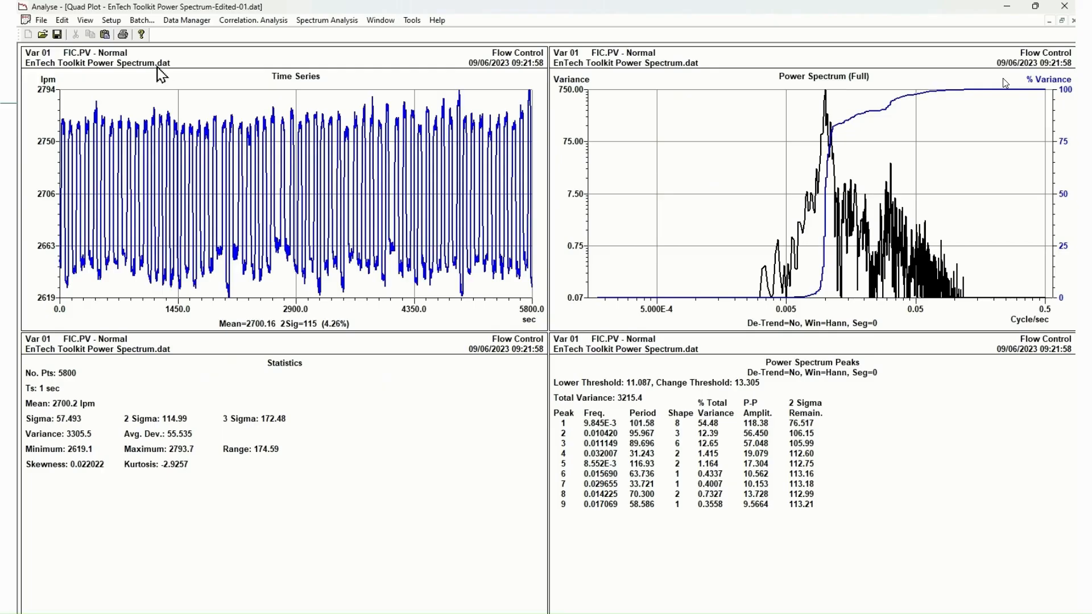
Open the data file Unfiltered White Noise-FLTR01 LOW.dat to view its time series and power spectrum
left_click(43, 34)
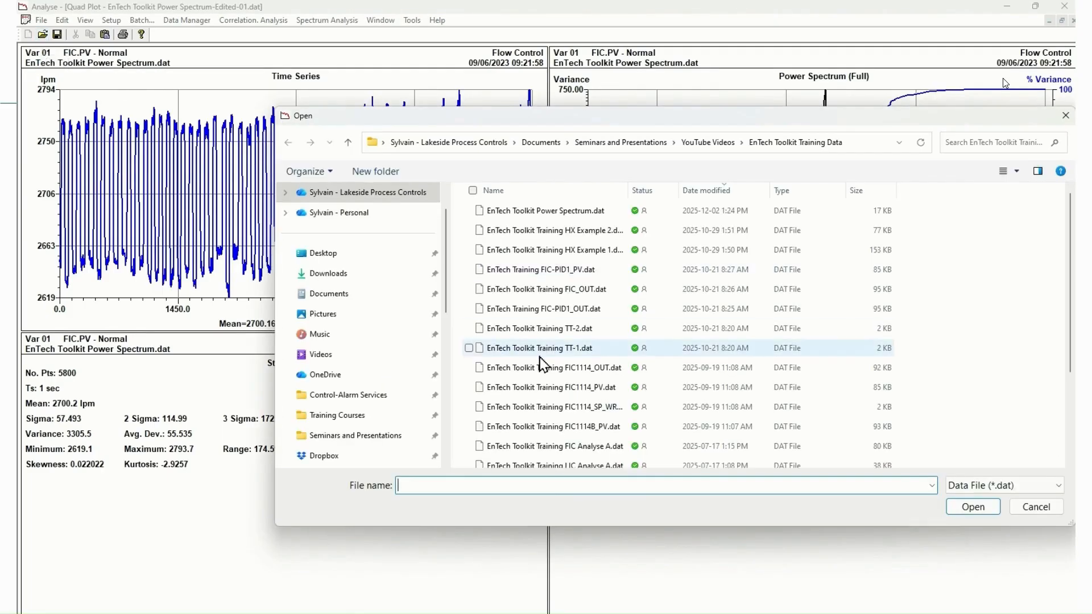
scroll(541, 361, "down", 2)
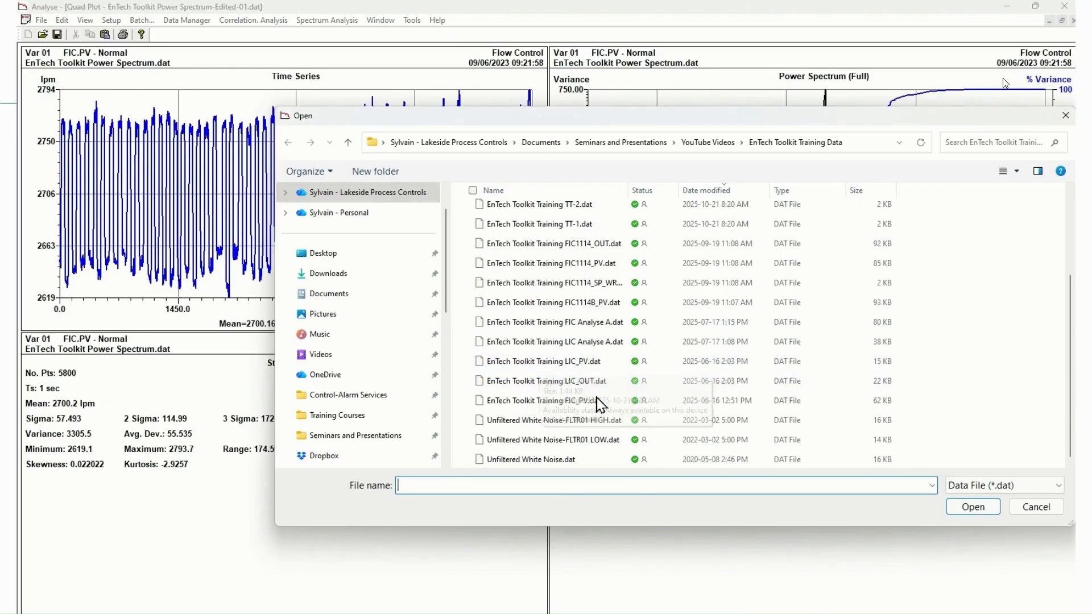
double_click(593, 440)
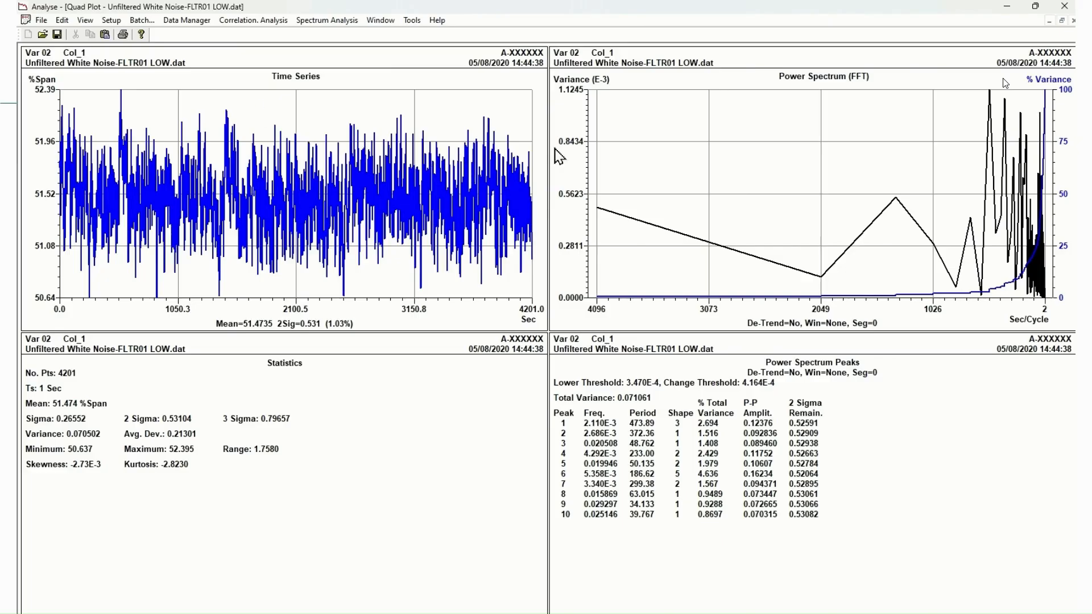
Plot the white noise power spectrum with the Full method, Hanning window, Log Y axis and Log Freq. X axis, and close its view after inspection
right_click(796, 125)
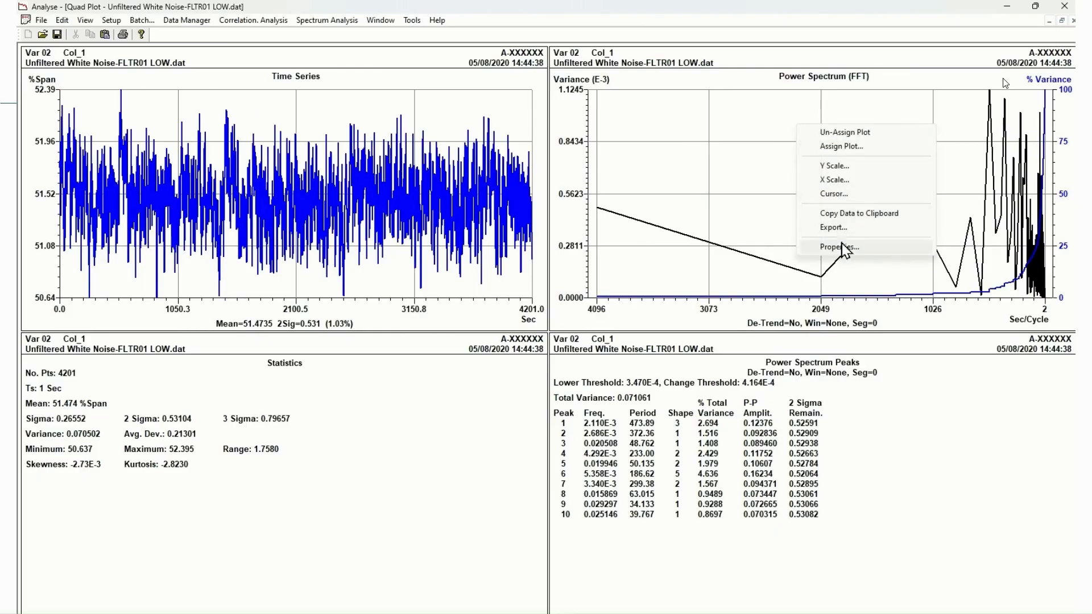
left_click(844, 248)
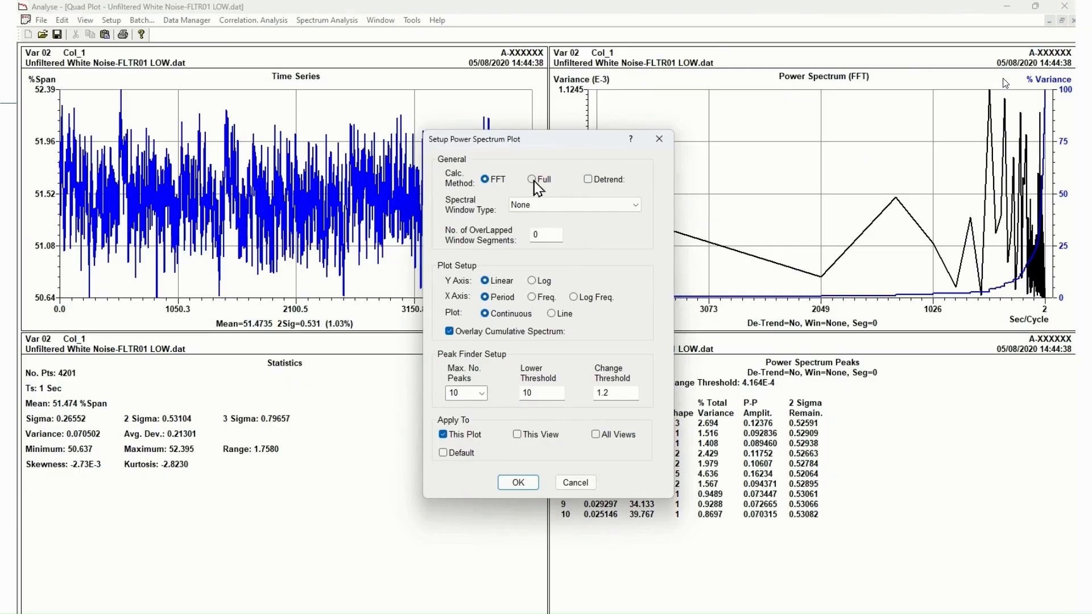
left_click(552, 205)
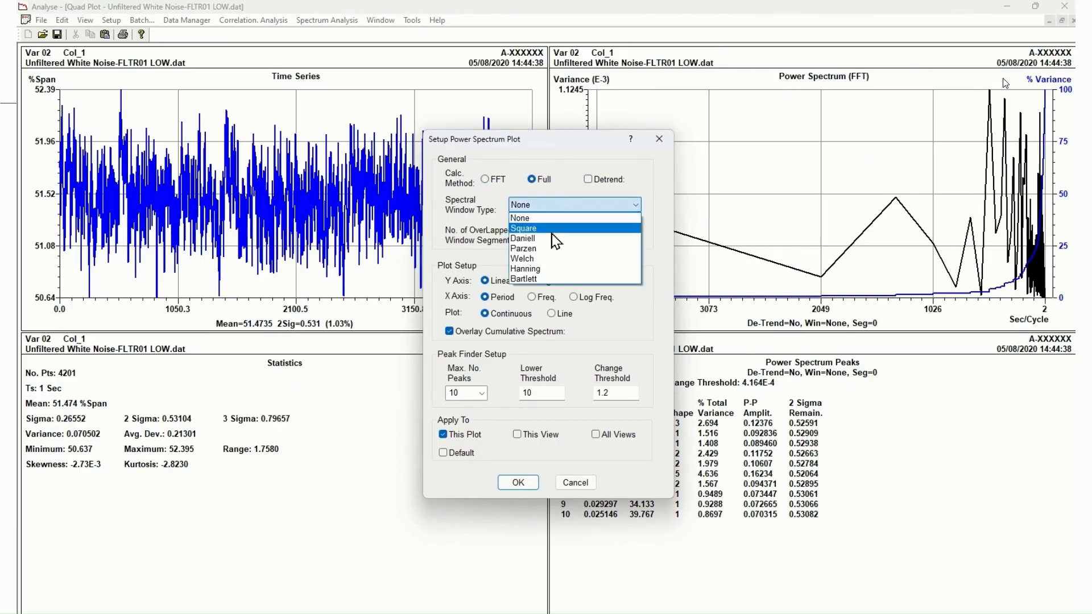
left_click(543, 269)
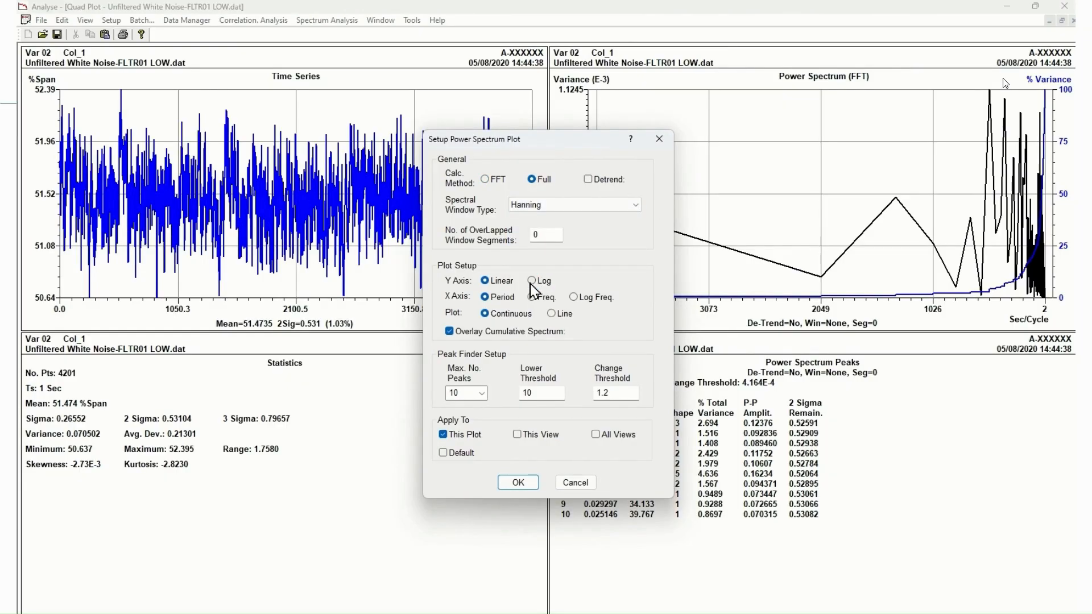
left_click(532, 282)
left_click(579, 300)
left_click(519, 483)
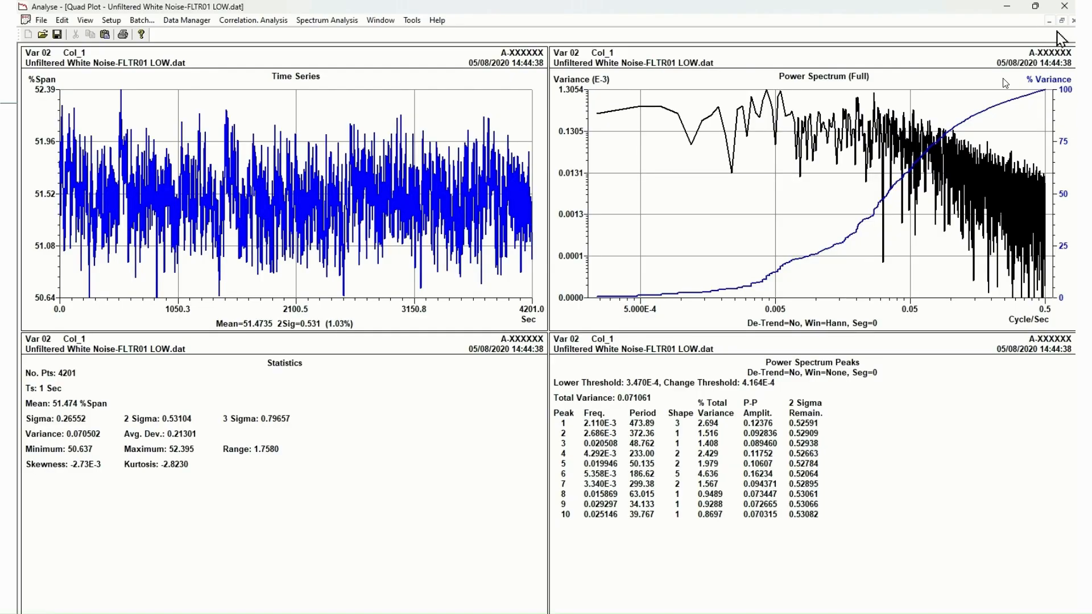
left_click(1072, 21)
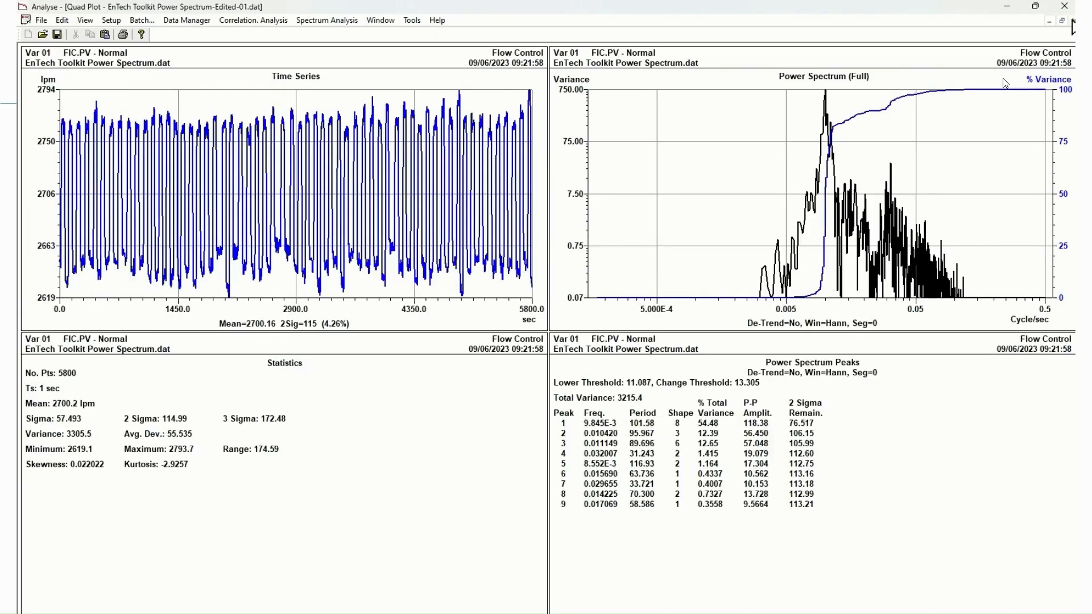
Set the flow control power spectrum plot back to a Linear Y axis and a Period X axis
right_click(712, 153)
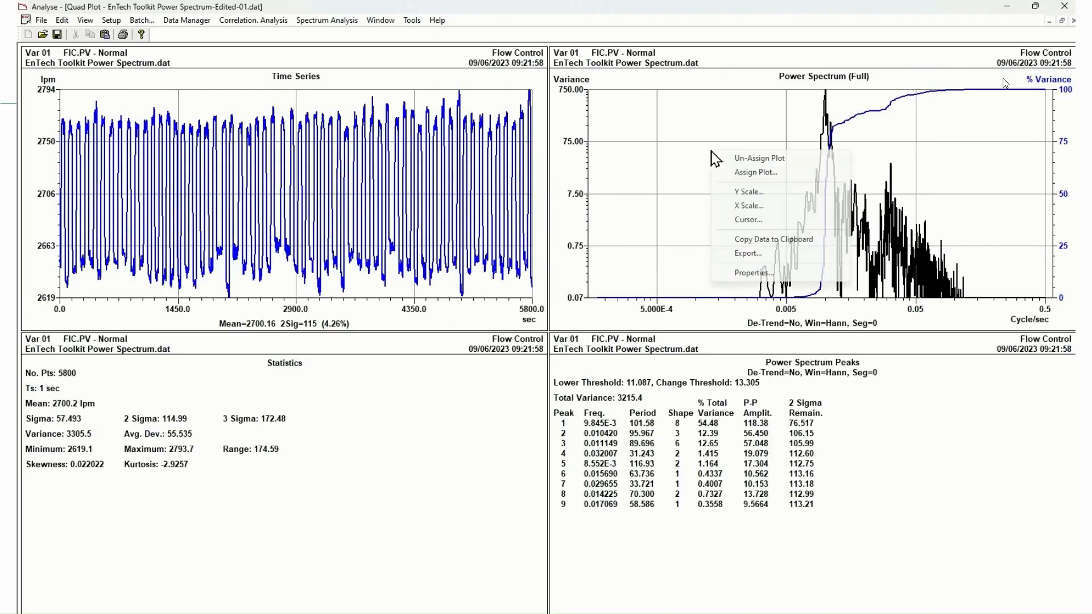
left_click(753, 272)
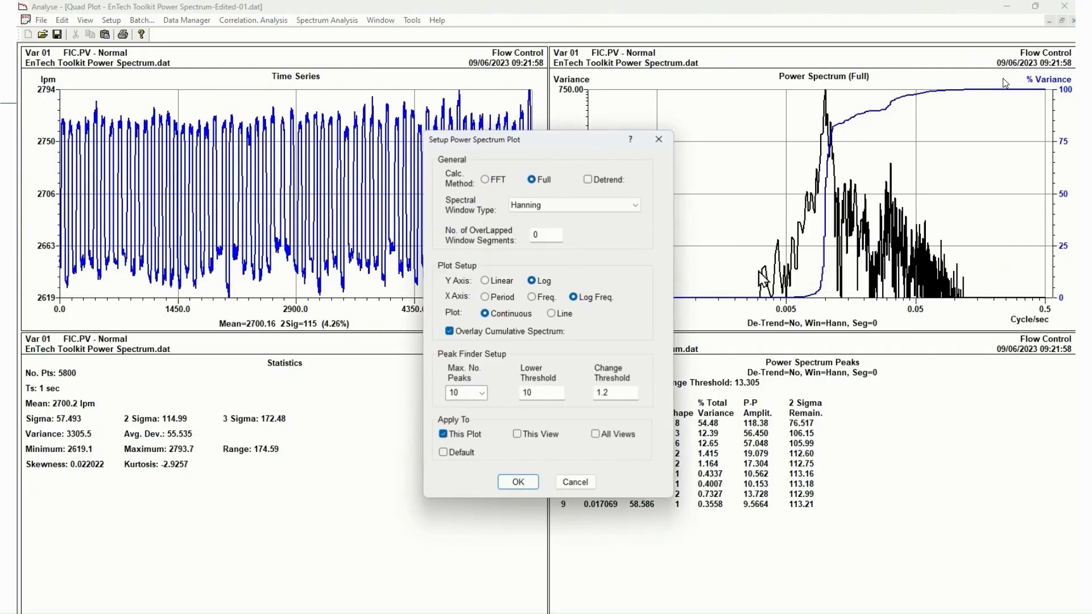
left_click(496, 282)
left_click(501, 298)
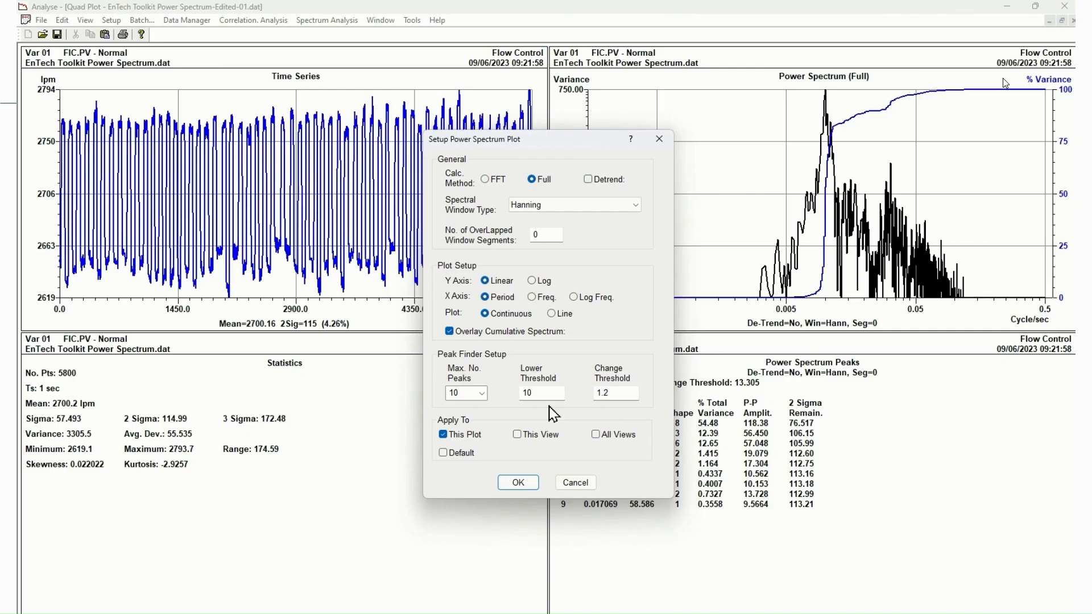
left_click(518, 482)
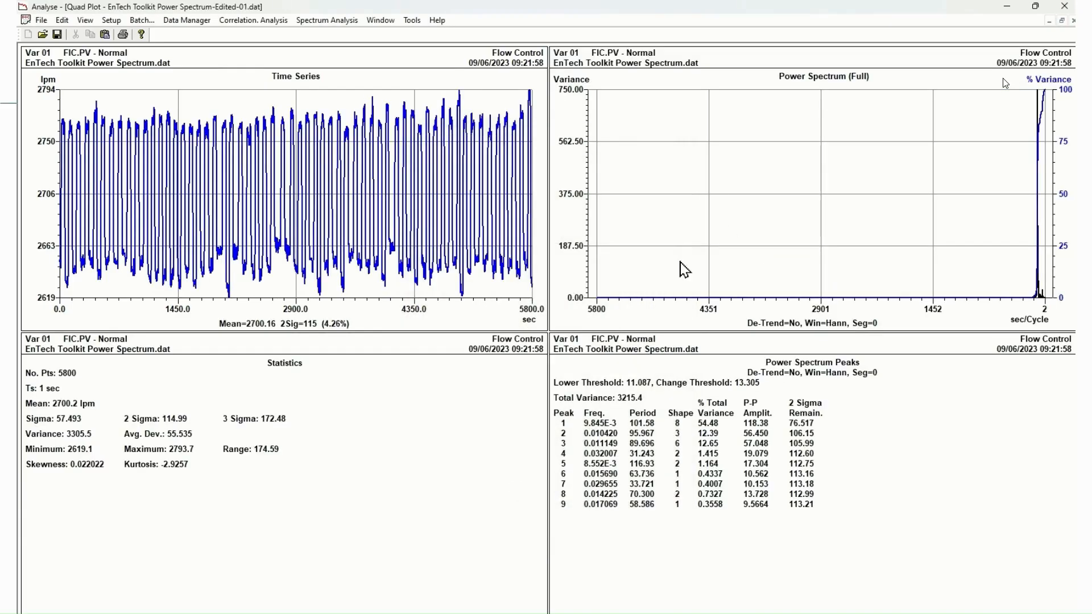
Rescale the flow control power spectrum's X axis in Man mode with an origin of 250 and a span of 250
right_click(790, 141)
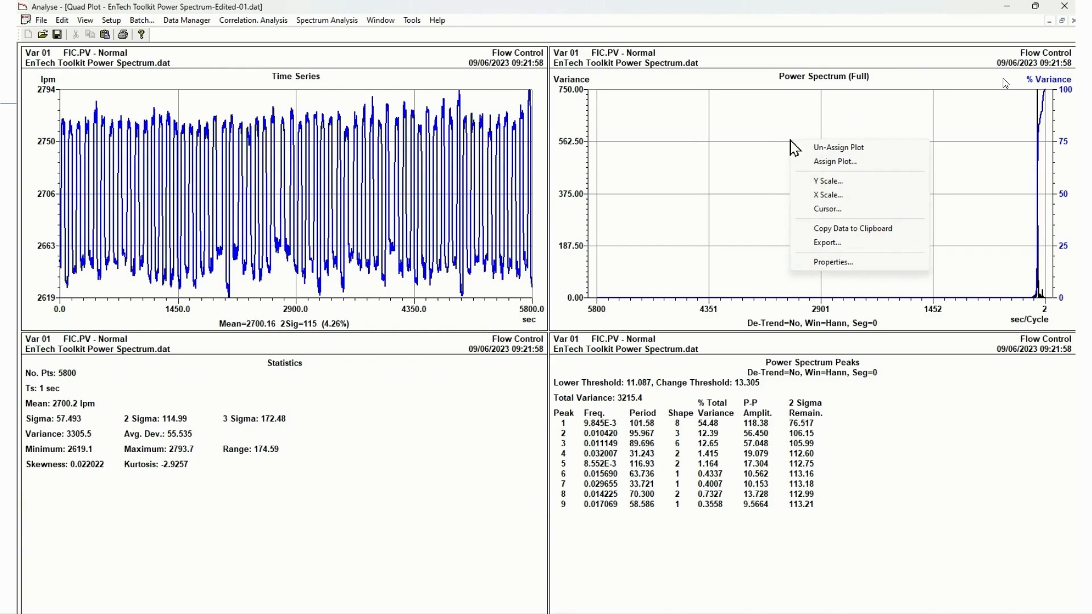
left_click(828, 194)
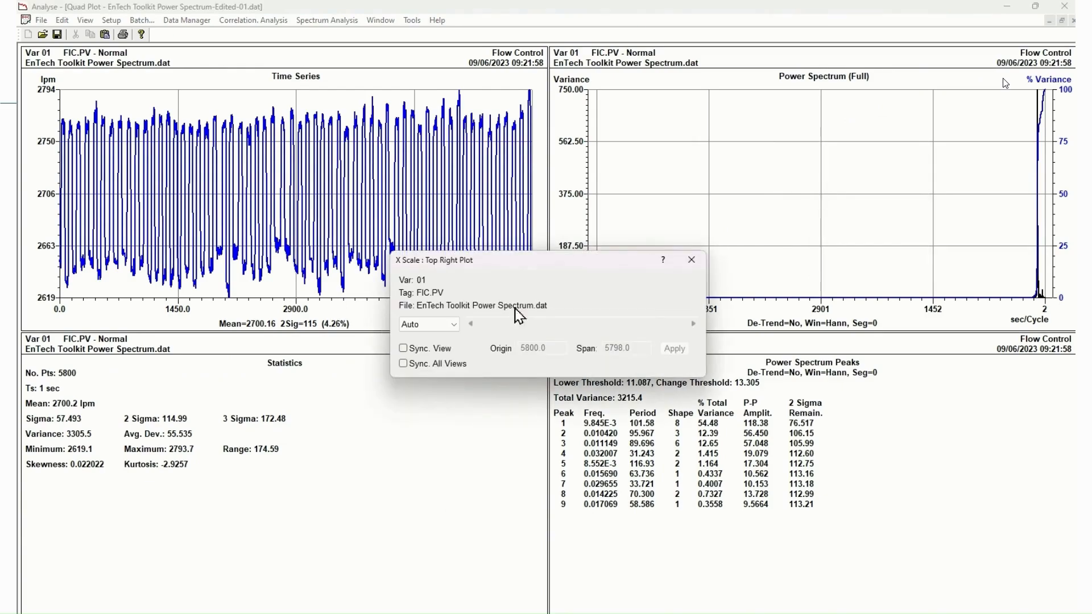
left_click(449, 325)
left_click(444, 348)
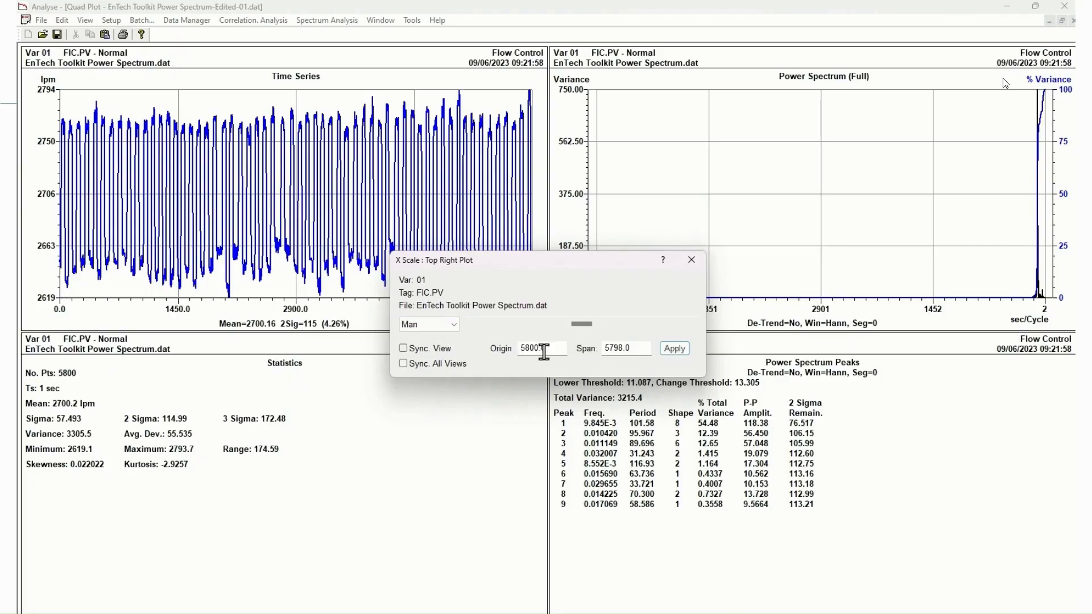
double_click(546, 348)
type("250")
key("Tab")
type("2")
left_click(673, 348)
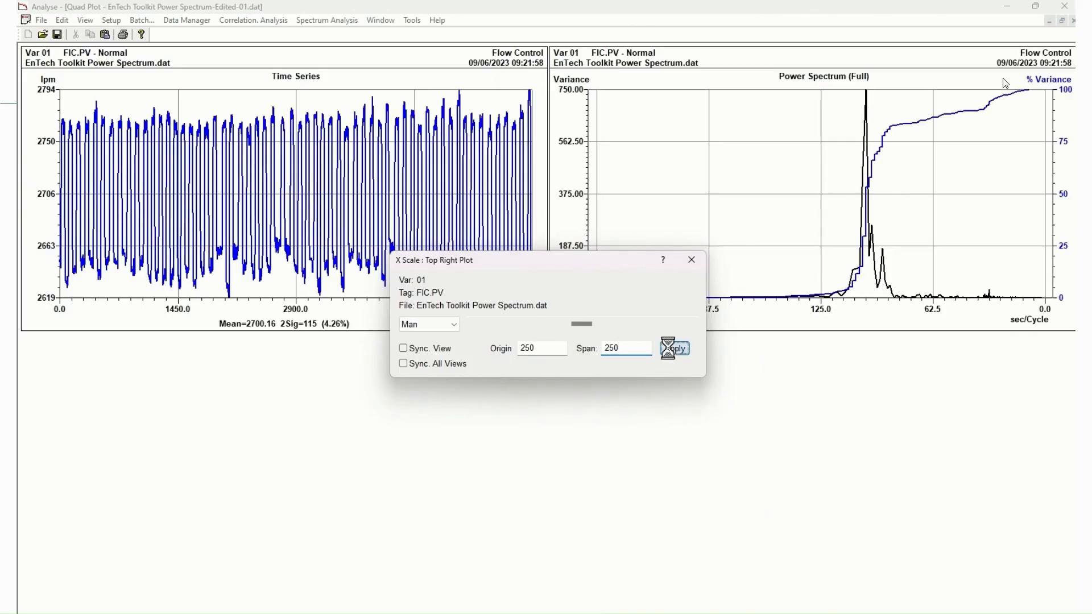
left_click(692, 259)
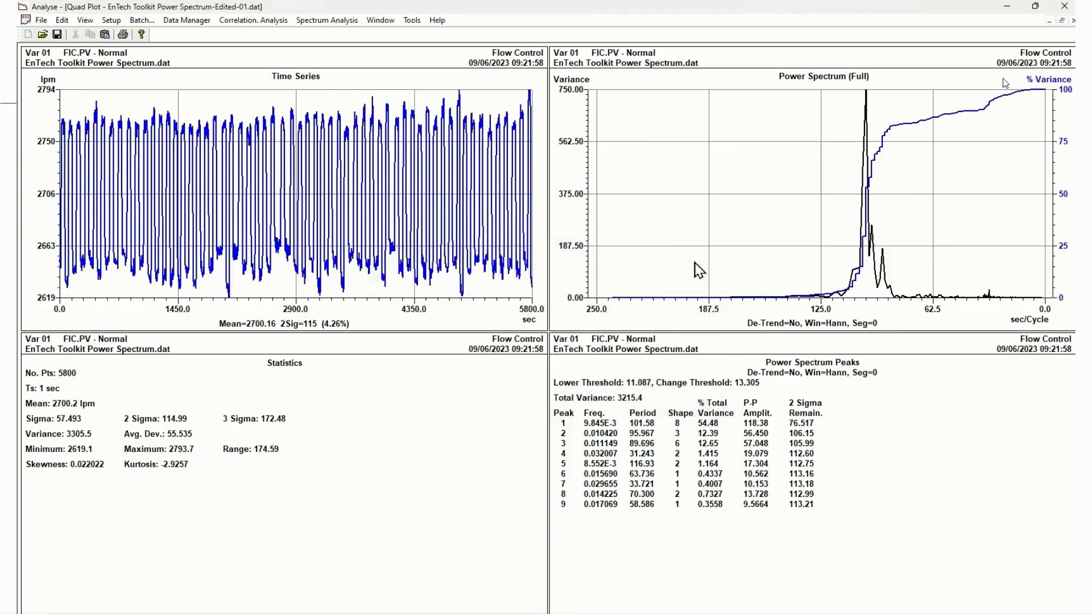
Bring up the cursor readout for the power spectrum plot and move its window clear of the spectrum
right_click(700, 169)
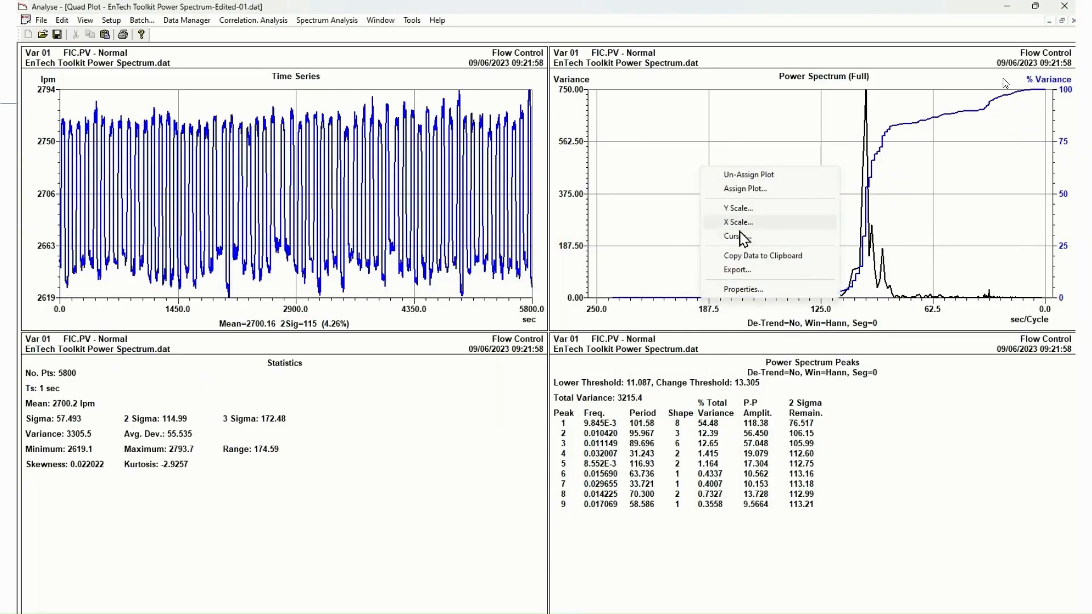
left_click(741, 236)
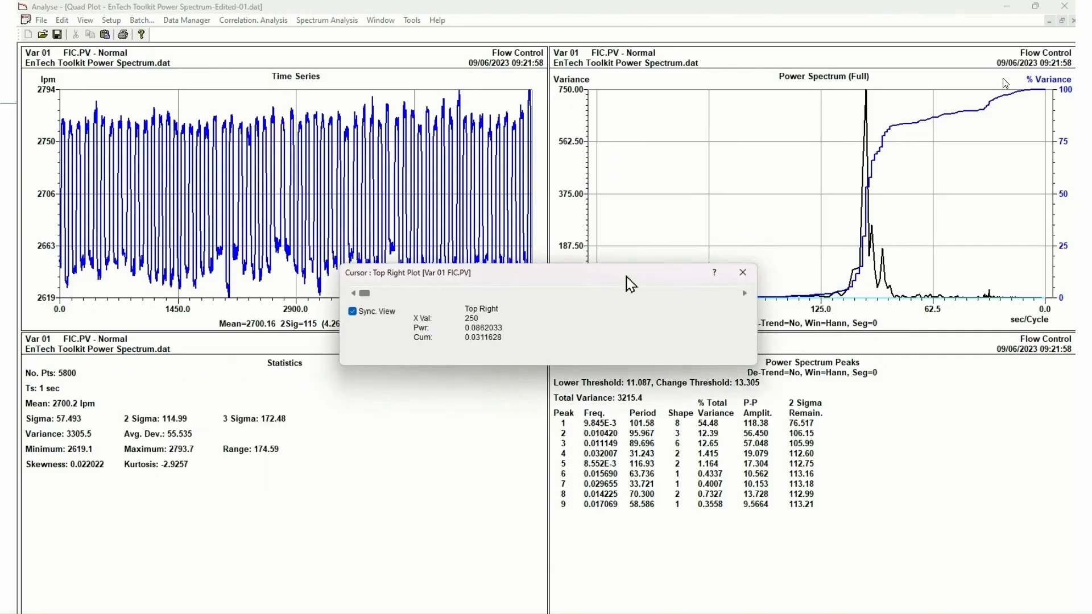
left_click_drag(629, 285, 424, 398)
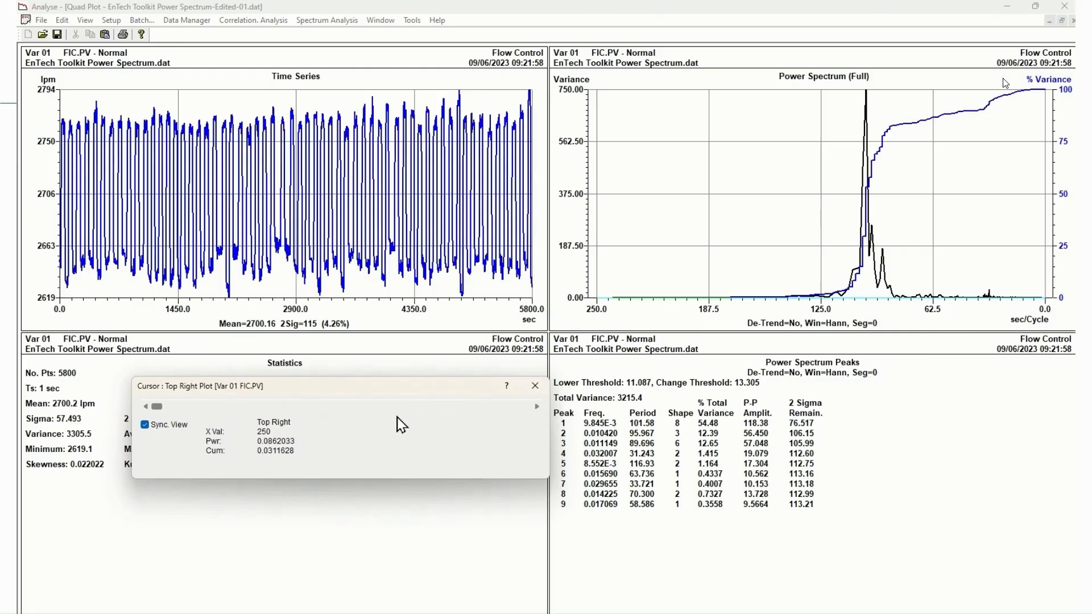
Step the cursor along the power spectrum to the tallest peak, at an X value of 100
left_click(536, 407)
left_click(537, 406)
left_click(537, 406)
left_click(536, 406)
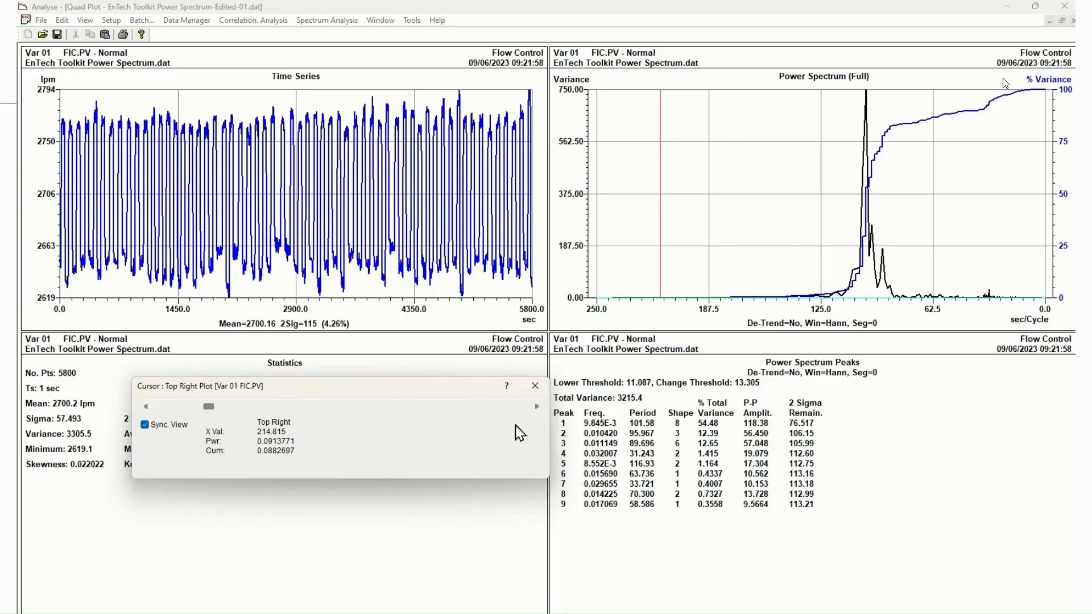
left_click(537, 407)
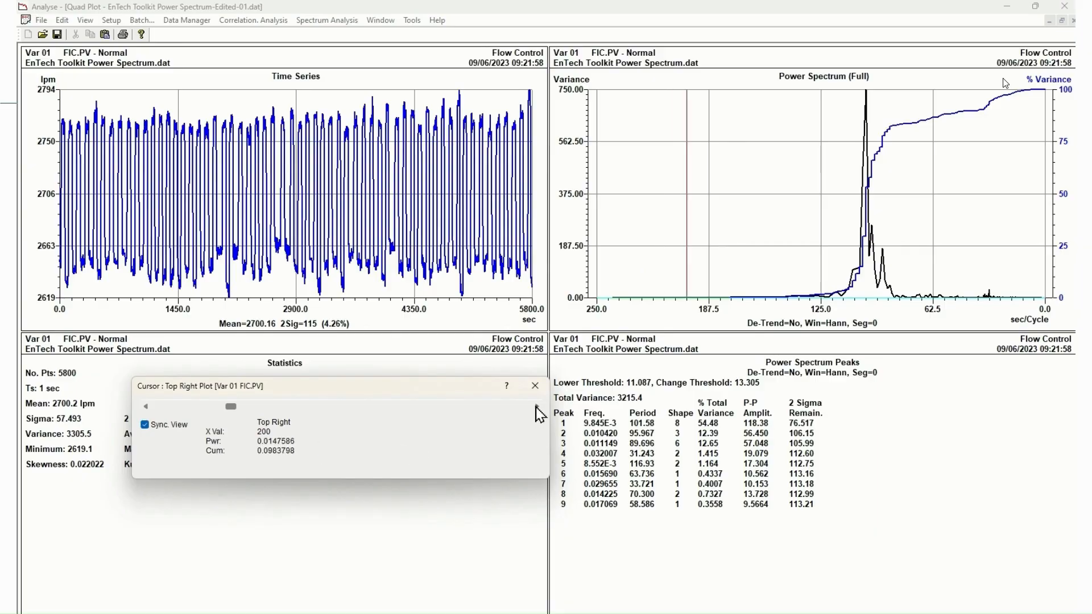
left_click(536, 406)
left_click(536, 407)
left_click(536, 406)
left_click(537, 406)
left_click(536, 406)
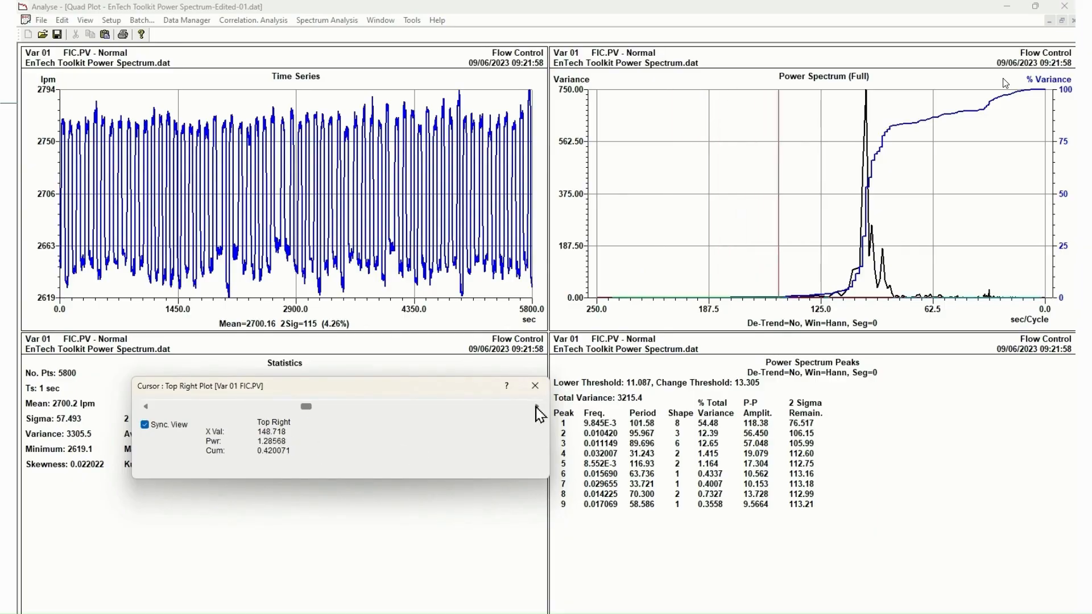
left_click(536, 407)
left_click(536, 407)
left_click(536, 406)
left_click(536, 407)
left_click(536, 407)
left_click(537, 407)
left_click(536, 406)
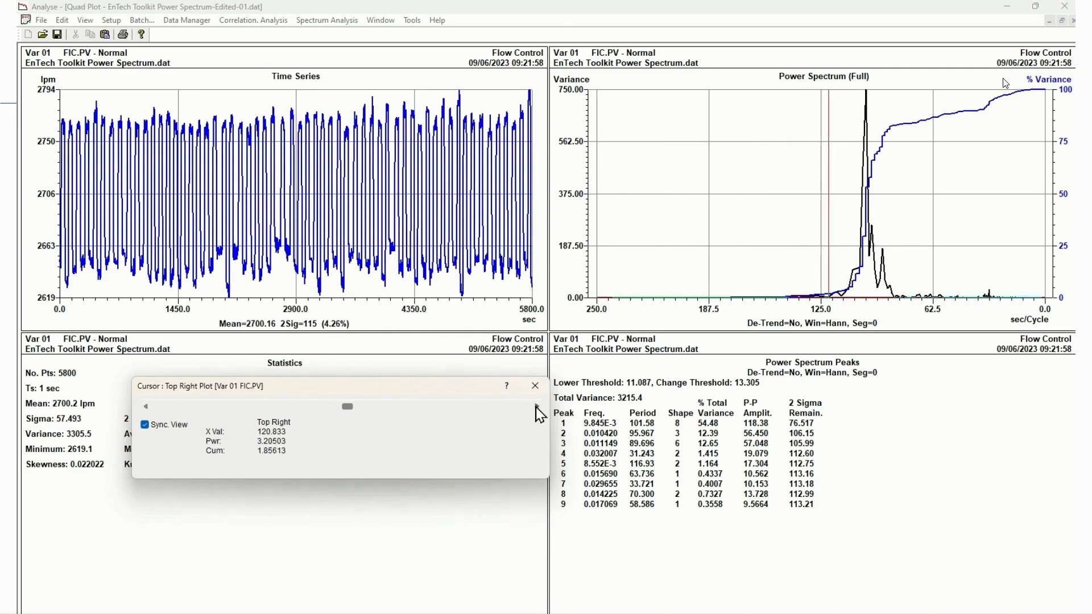
left_click(536, 407)
left_click(536, 406)
left_click(536, 407)
left_click(537, 407)
left_click(537, 407)
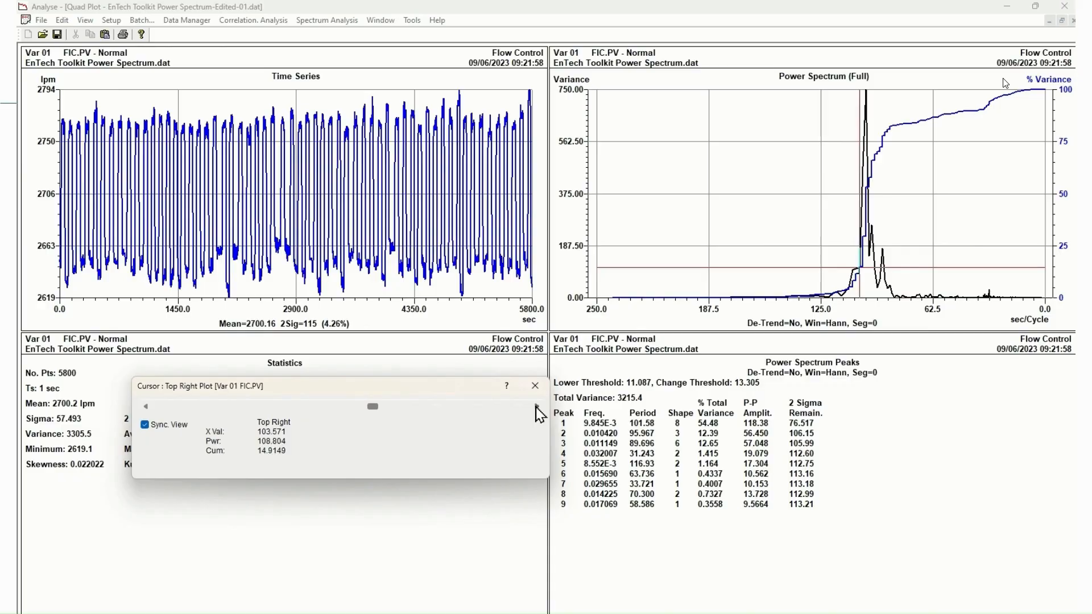
left_click(536, 407)
left_click(537, 406)
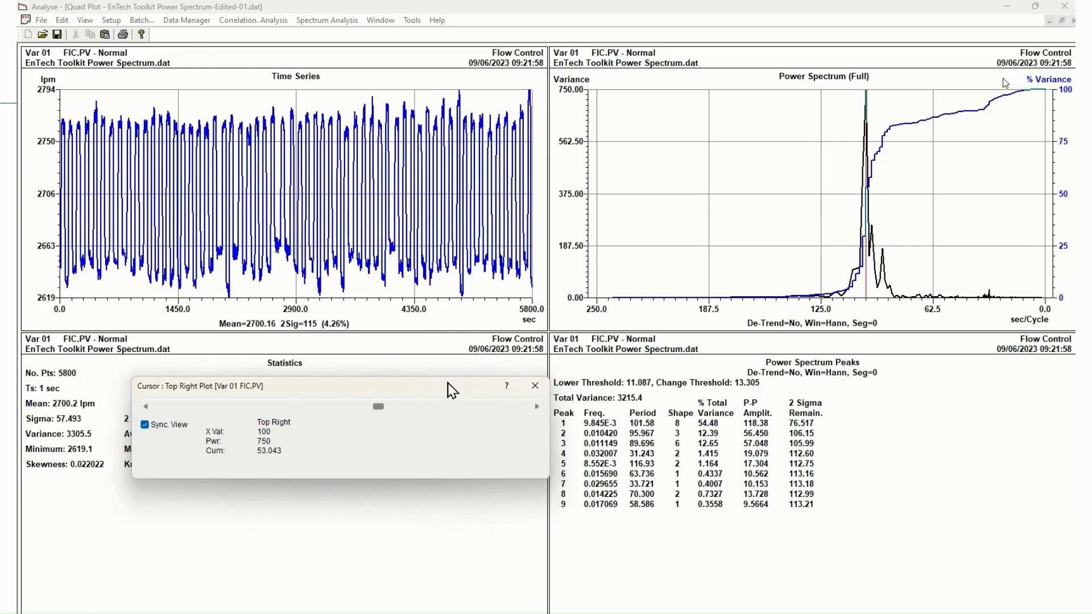
Move the cursor window further from the spectrum and step the cursor through the two smaller peaks beside the tallest one
left_click_drag(451, 390, 398, 387)
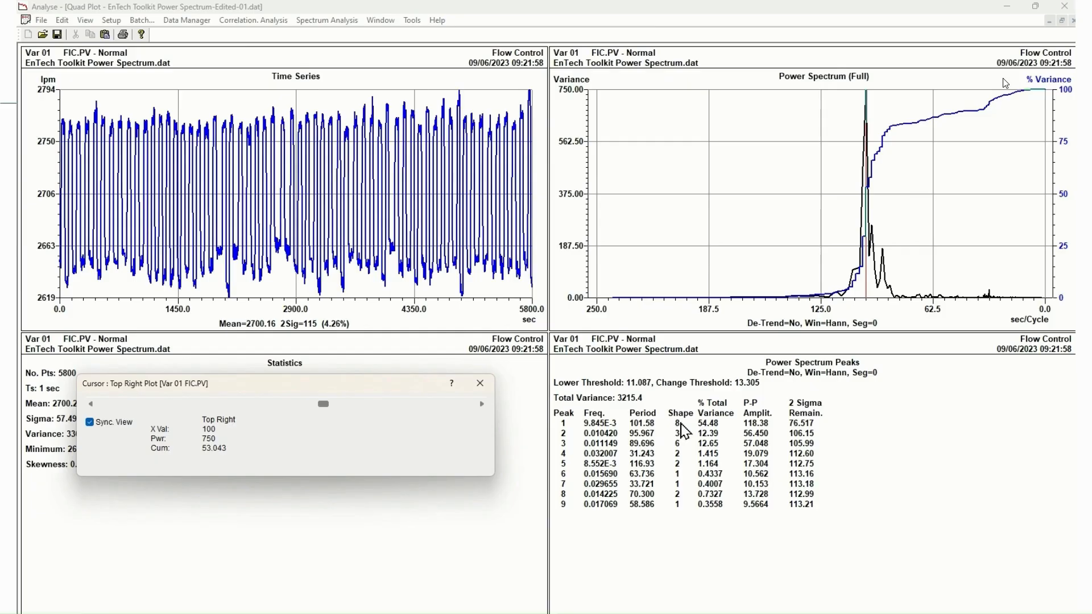
left_click(481, 405)
left_click(481, 405)
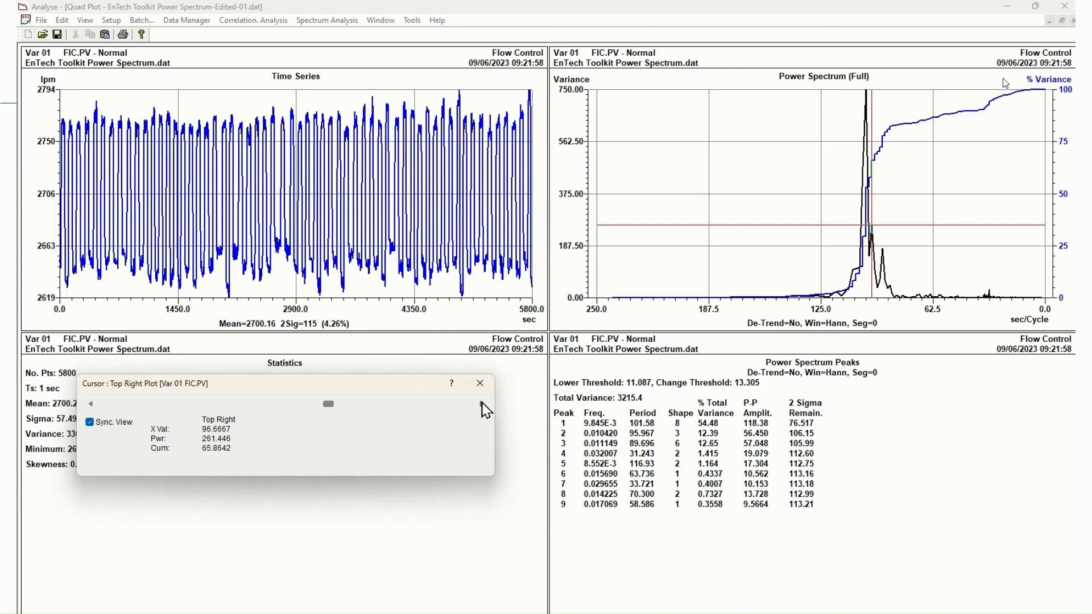
left_click(482, 404)
left_click(482, 403)
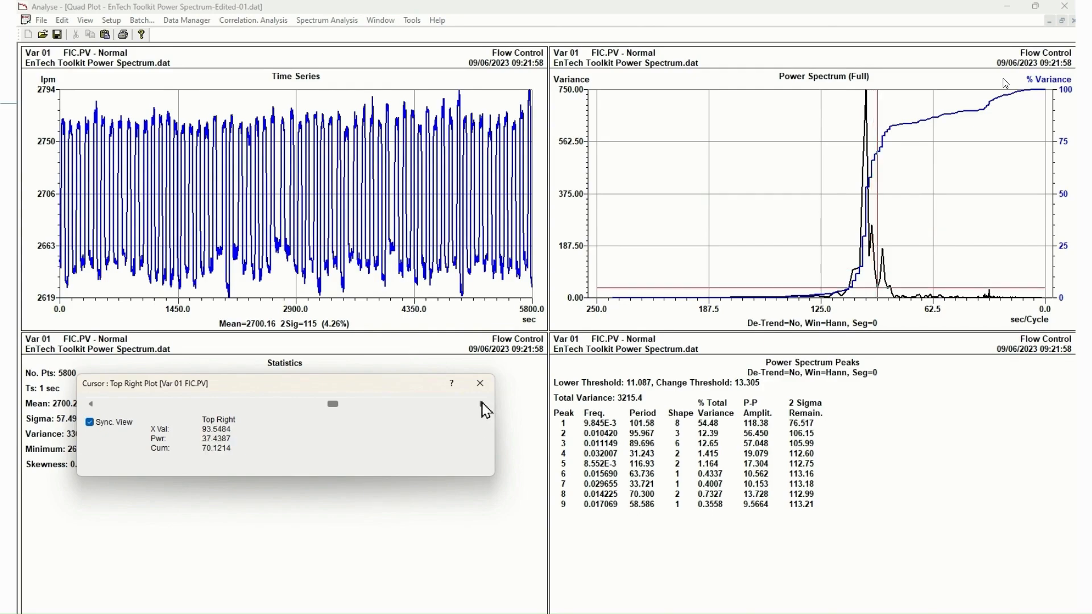
left_click(482, 404)
left_click(483, 404)
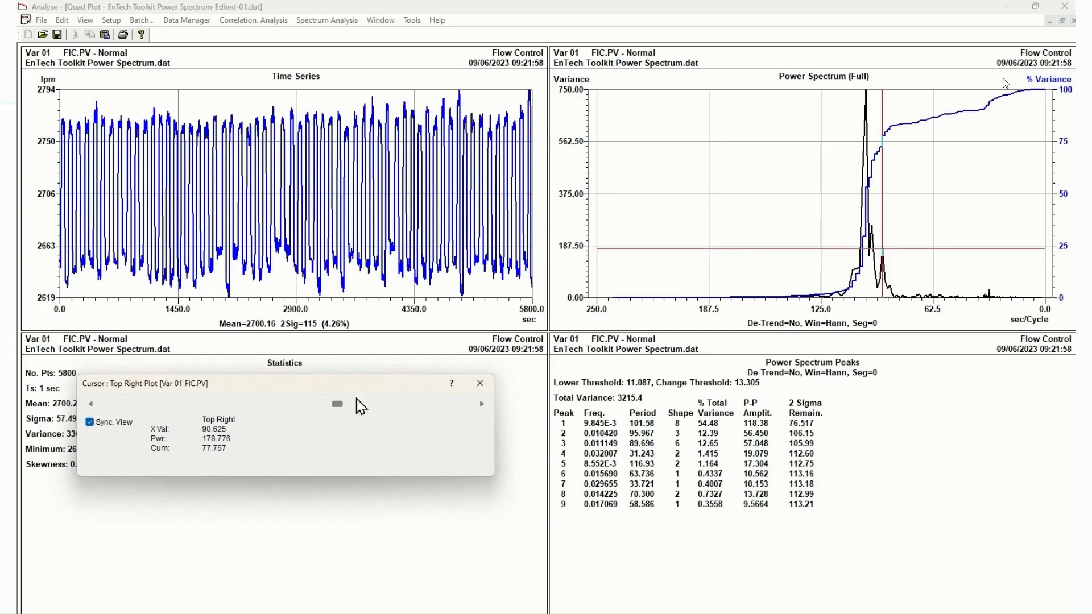
Move the cursor to the small short-period peak at an X value of about 31.18, and close the cursor readout
left_click_drag(336, 405, 420, 405)
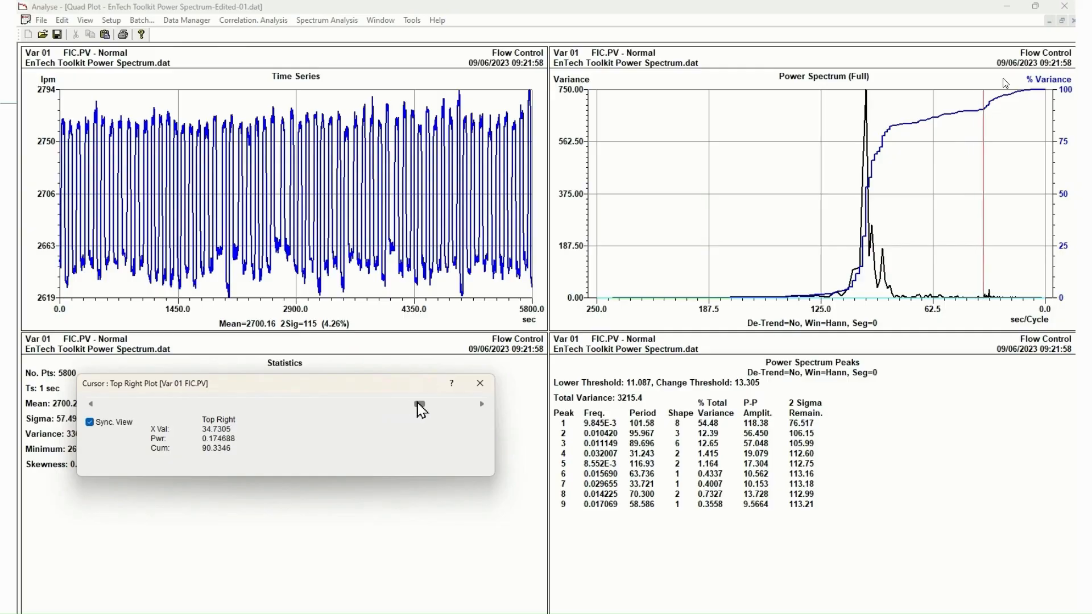
left_click(482, 404)
left_click(482, 404)
left_click(482, 404)
left_click(482, 404)
left_click(482, 404)
left_click(482, 404)
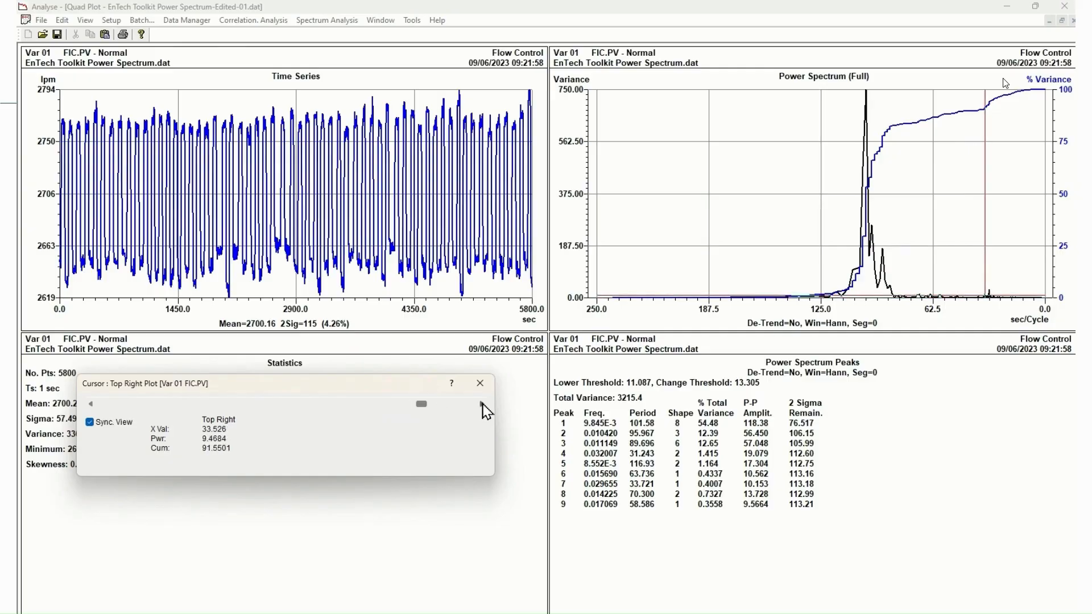
left_click(482, 404)
left_click(483, 405)
left_click(483, 404)
left_click(482, 404)
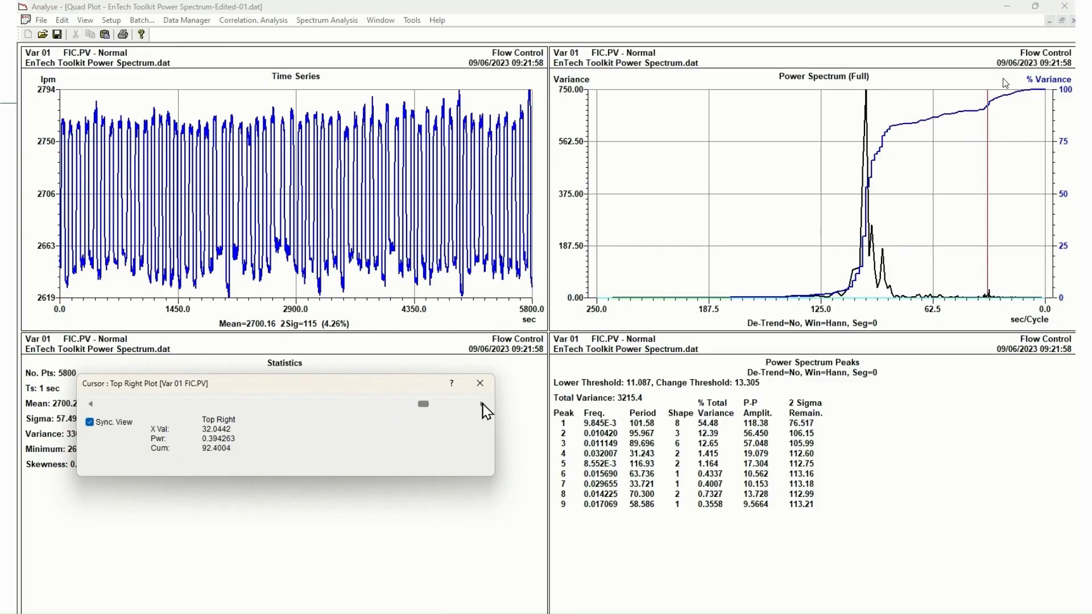
left_click(482, 405)
left_click(482, 404)
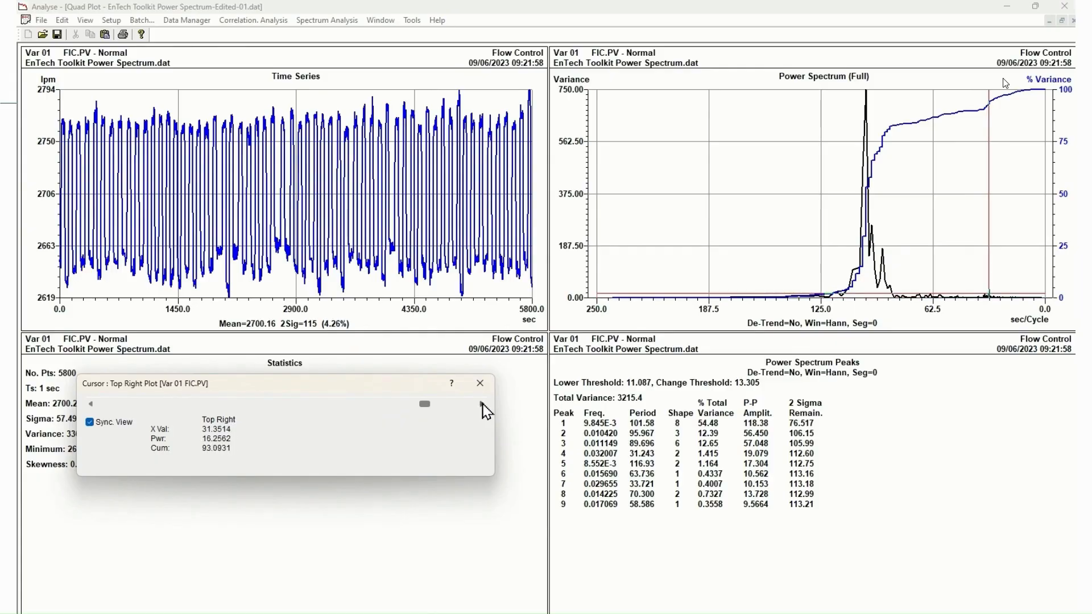
left_click(482, 404)
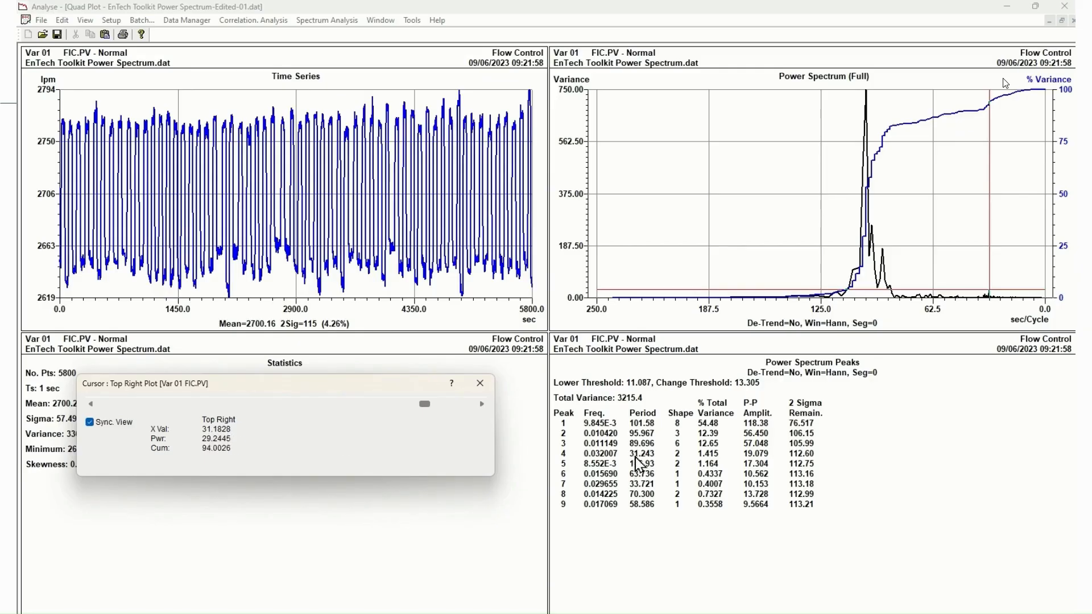
left_click(482, 387)
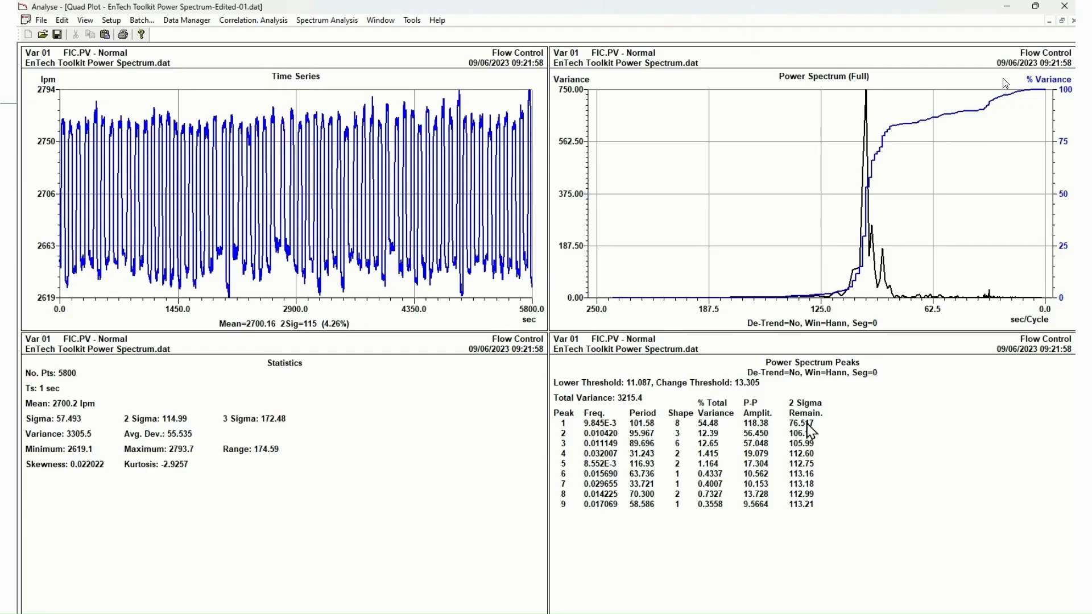
Review the power spectrum plot's calculation, axis and peak finder settings and accept them as they are
right_click(726, 158)
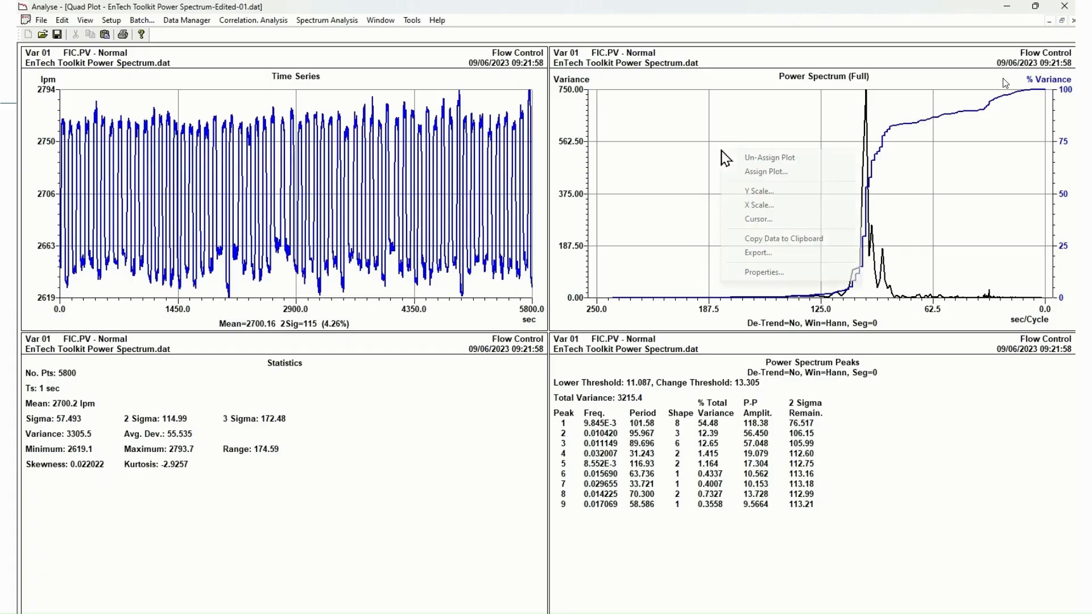
left_click(763, 273)
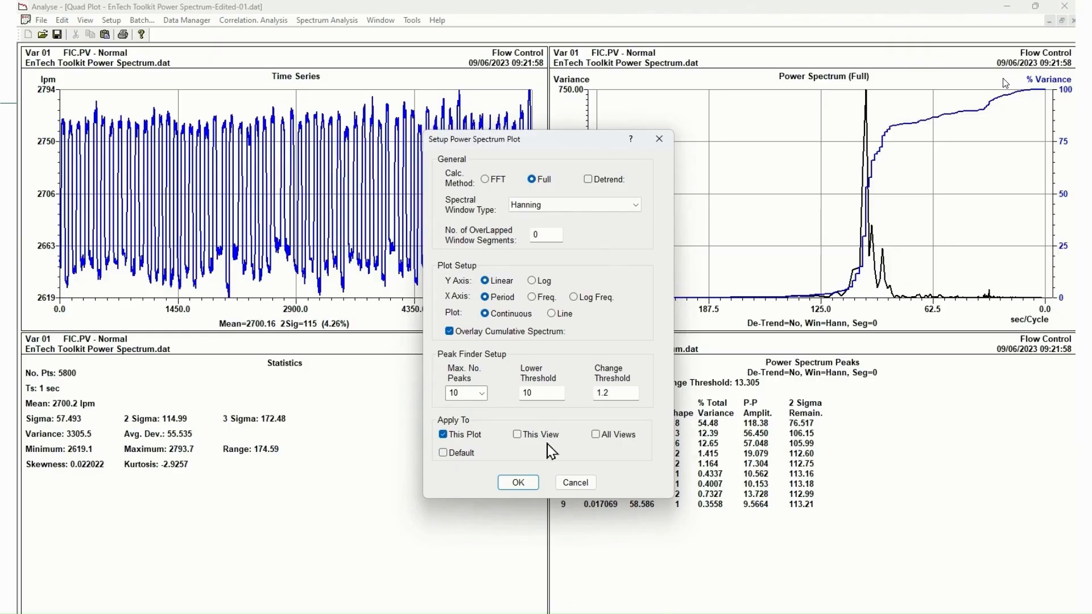
left_click(517, 482)
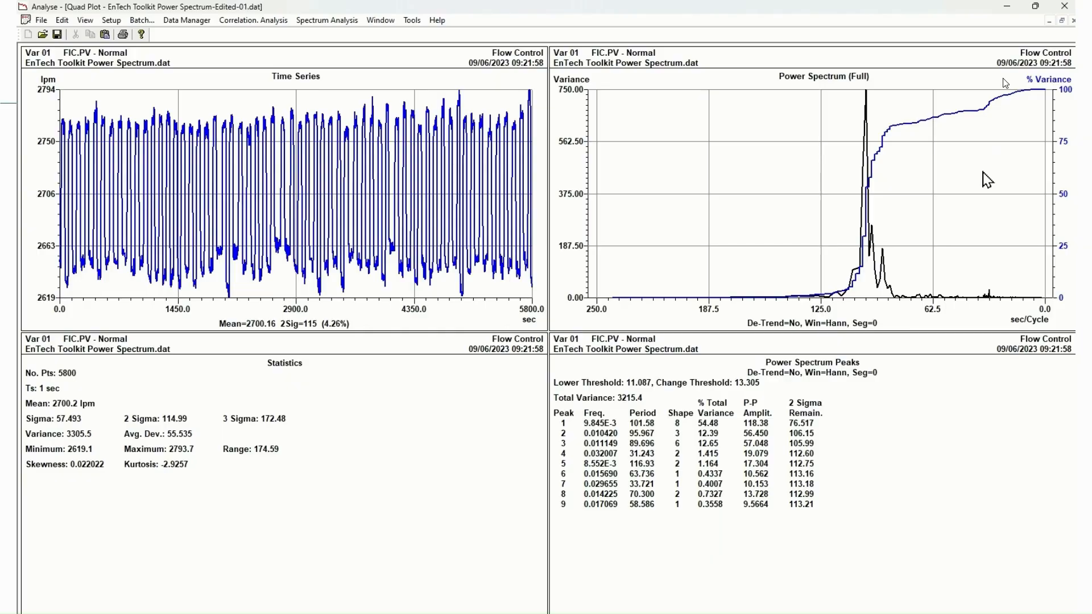
Change the flow control power spectrum's plot style to Line, moving the setup dialog clear of the spectrum
right_click(779, 132)
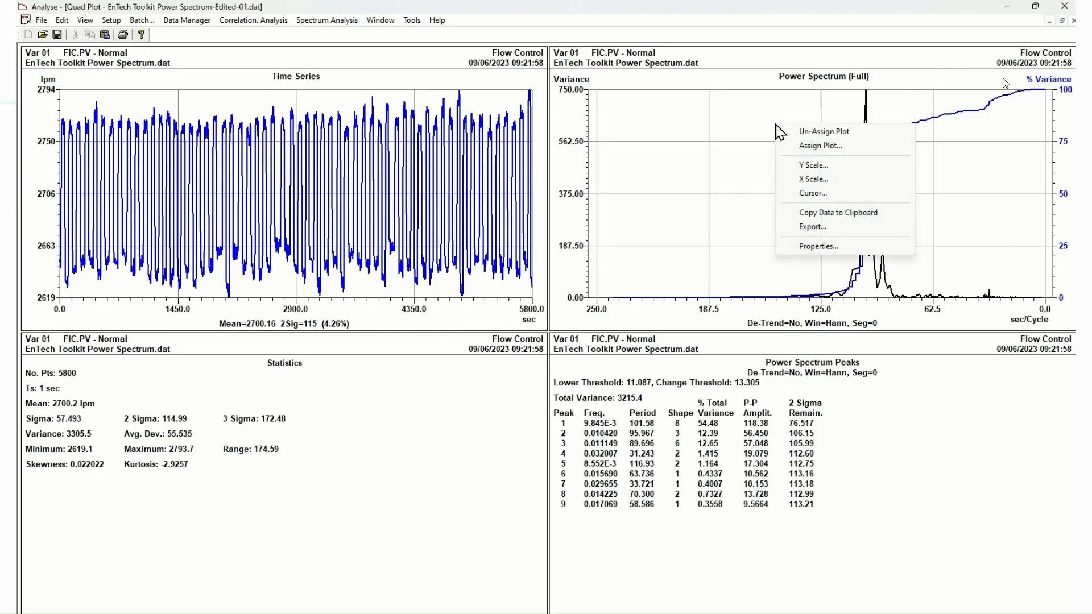
left_click(819, 246)
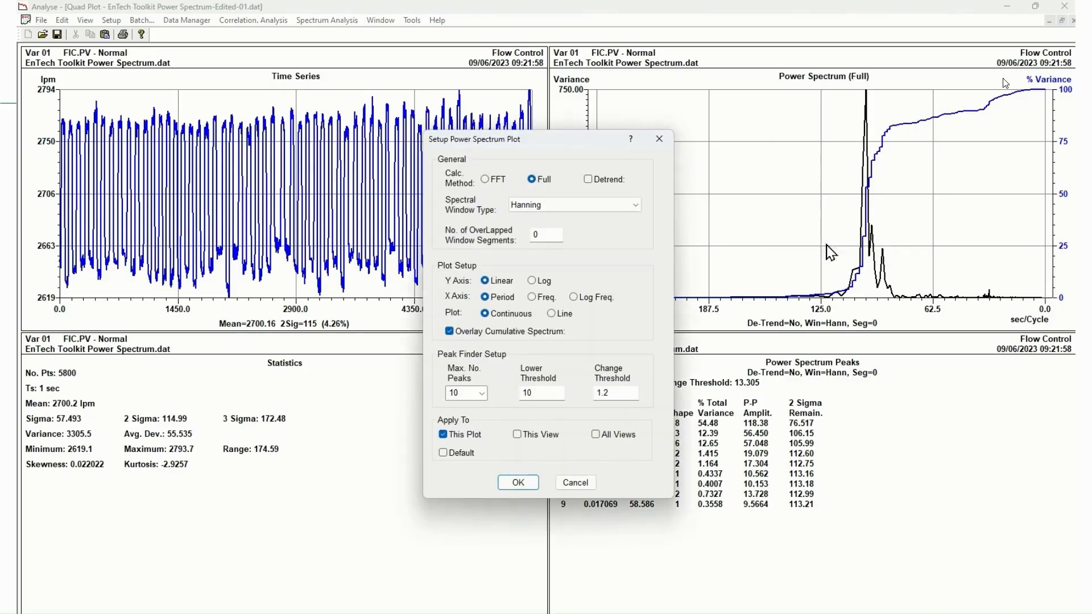
left_click(551, 313)
left_click_drag(573, 140, 407, 140)
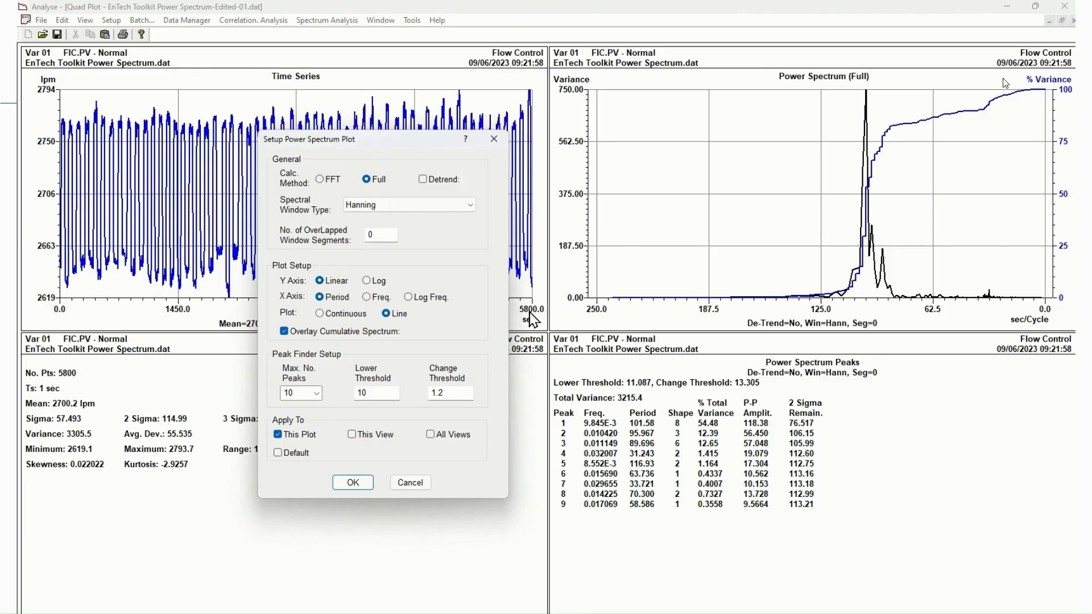
left_click(357, 482)
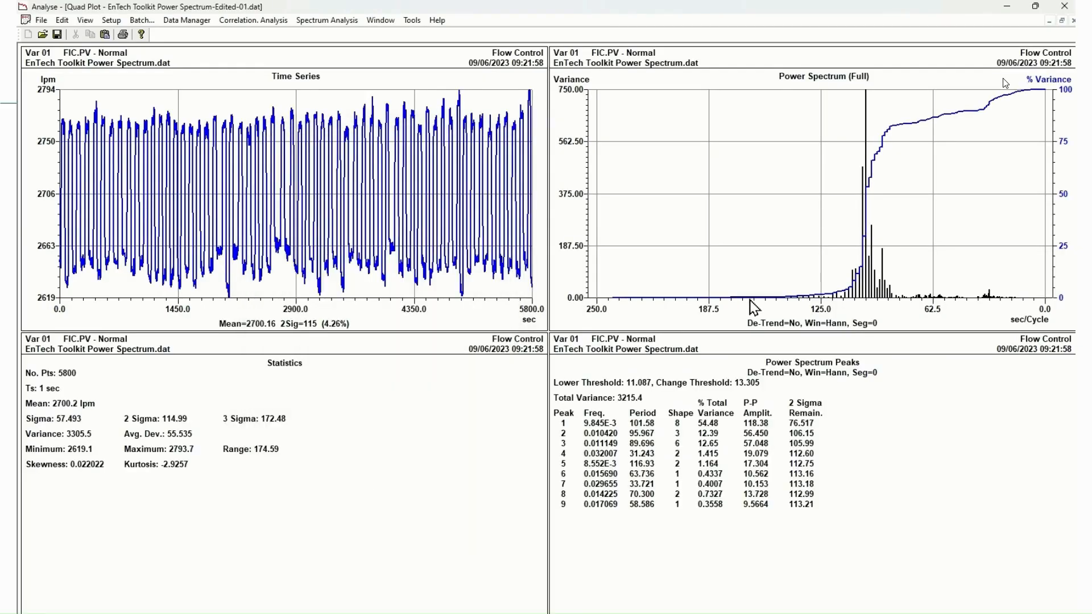